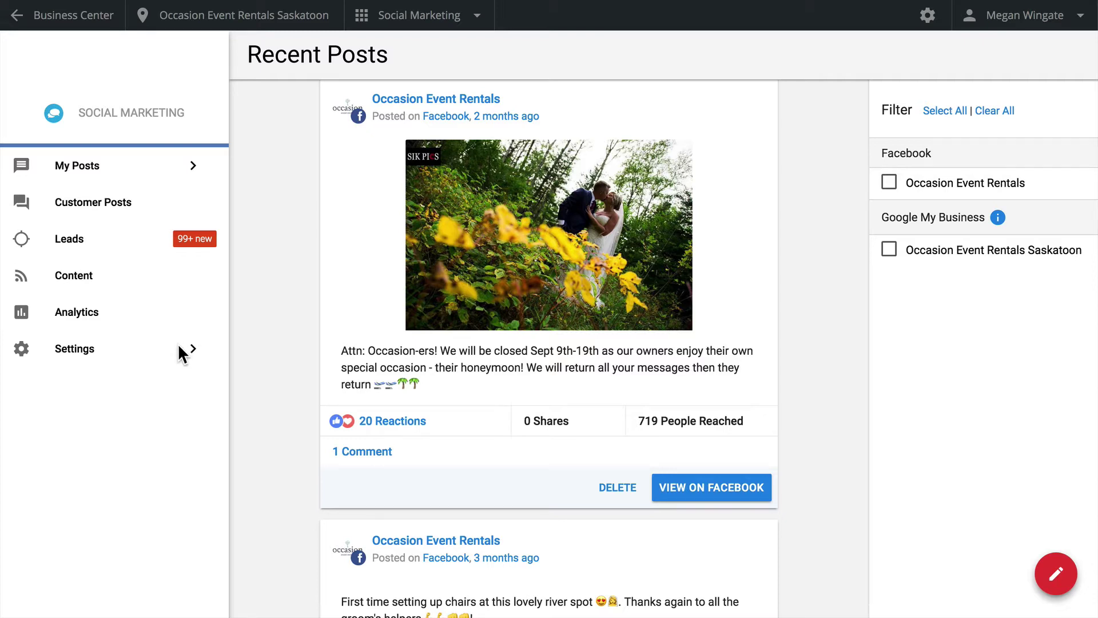
Open the settings for the connected social media accounts.
{"action": "left_click", "coordinate": [143, 358]}
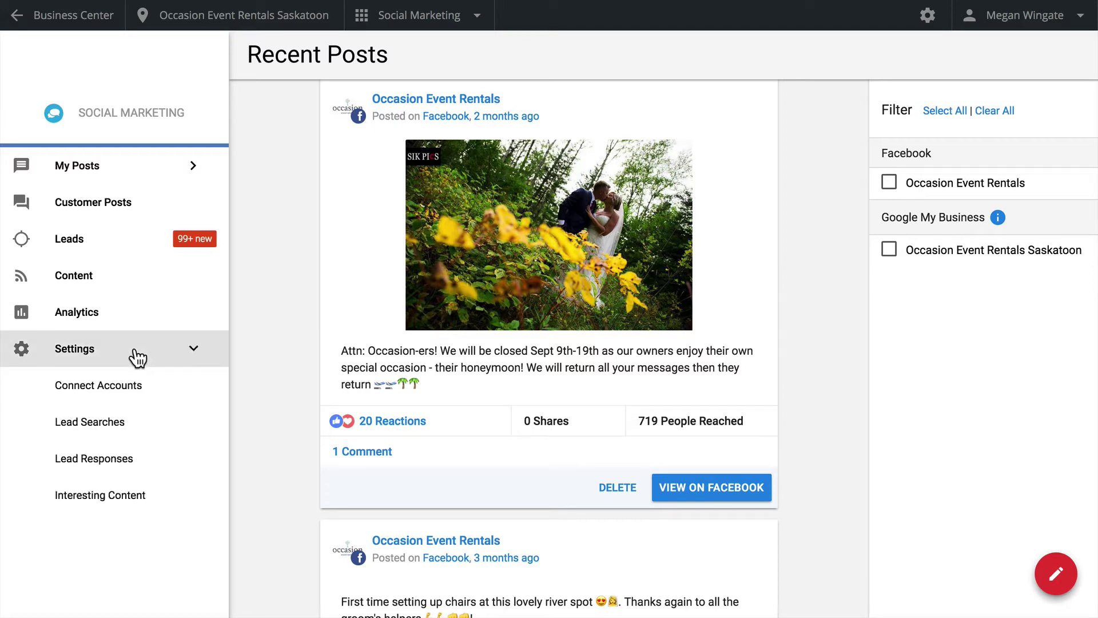
{"action": "left_click", "coordinate": [150, 392]}
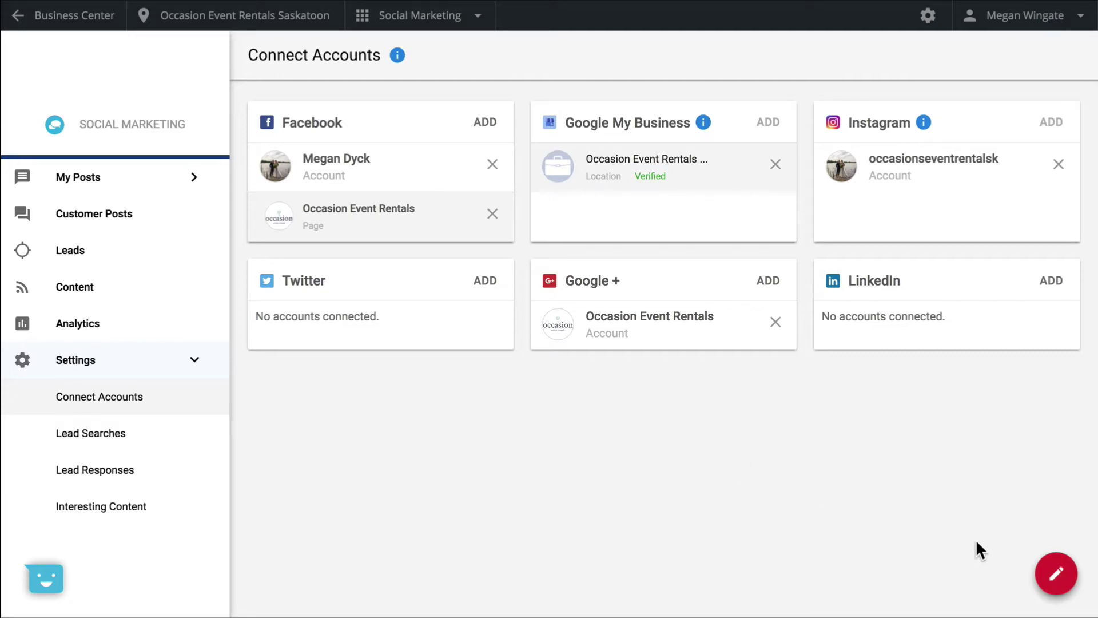
{"action": "left_click", "coordinate": [1060, 576]}
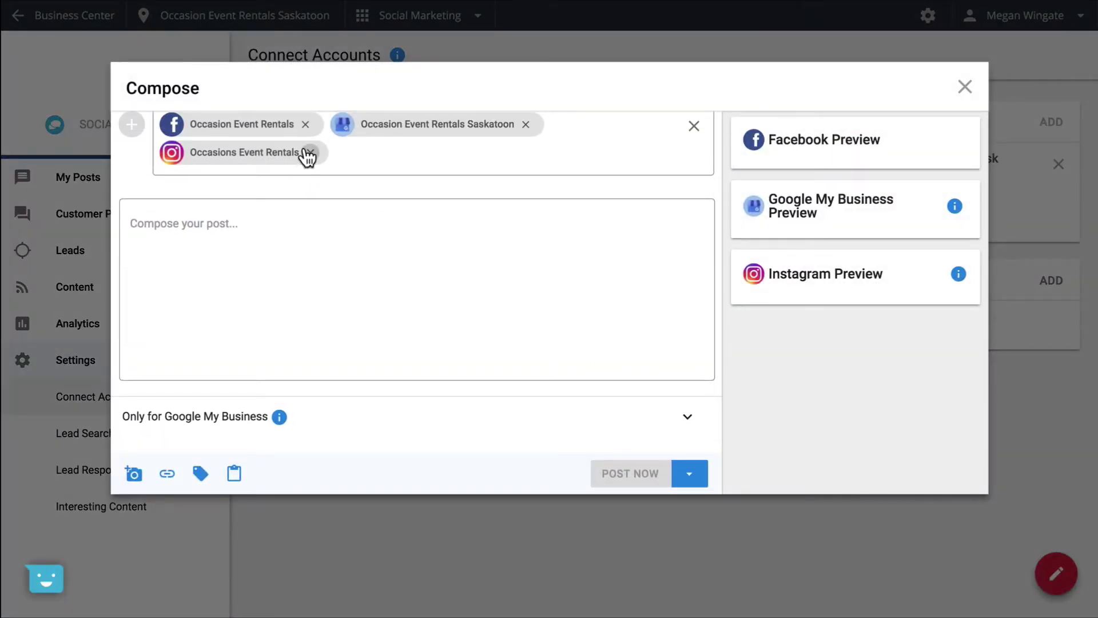
{"action": "left_click", "coordinate": [497, 240]}
{"action": "type", "text": "Spring special! Rent chairs for your wedding in the month of April and get 15% off! Head to our website for more information: www.occasioneventrentals.ca"}
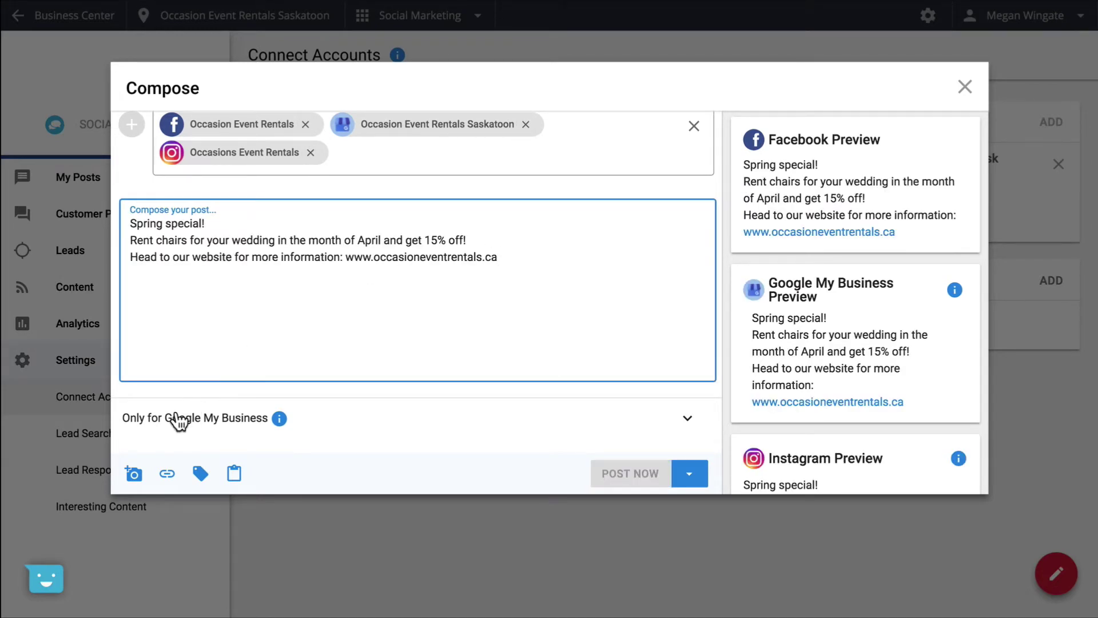
{"action": "left_click", "coordinate": [134, 474]}
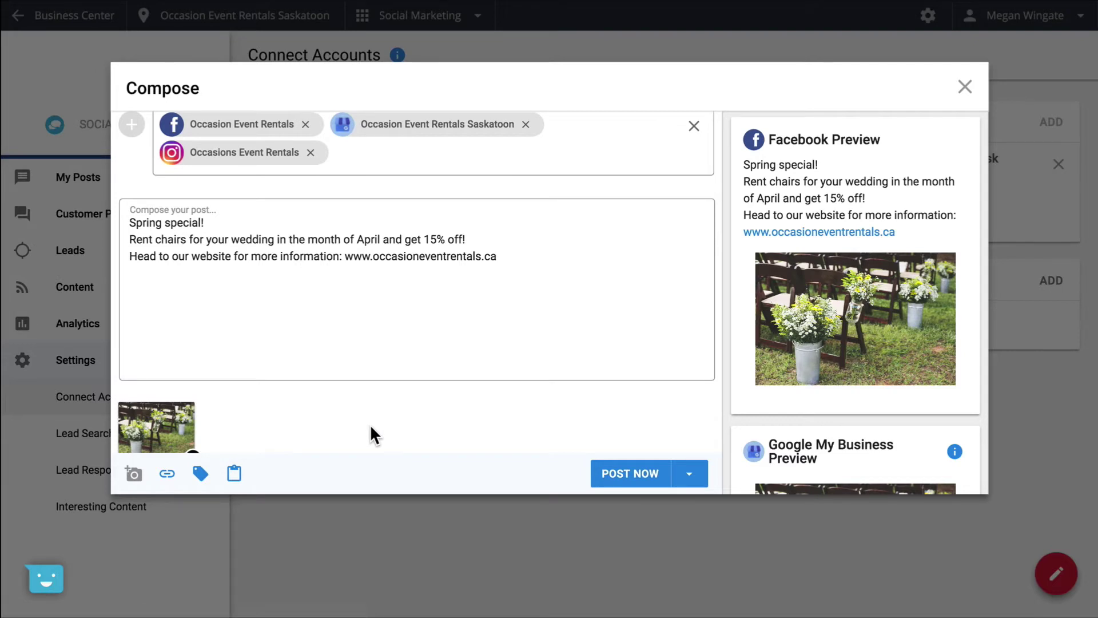
Expand the post's Google My Business event and call-to-action settings and show its other publishing options.
{"action": "scroll", "coordinate": [371, 426], "scroll_direction": "down", "scroll_amount": 2}
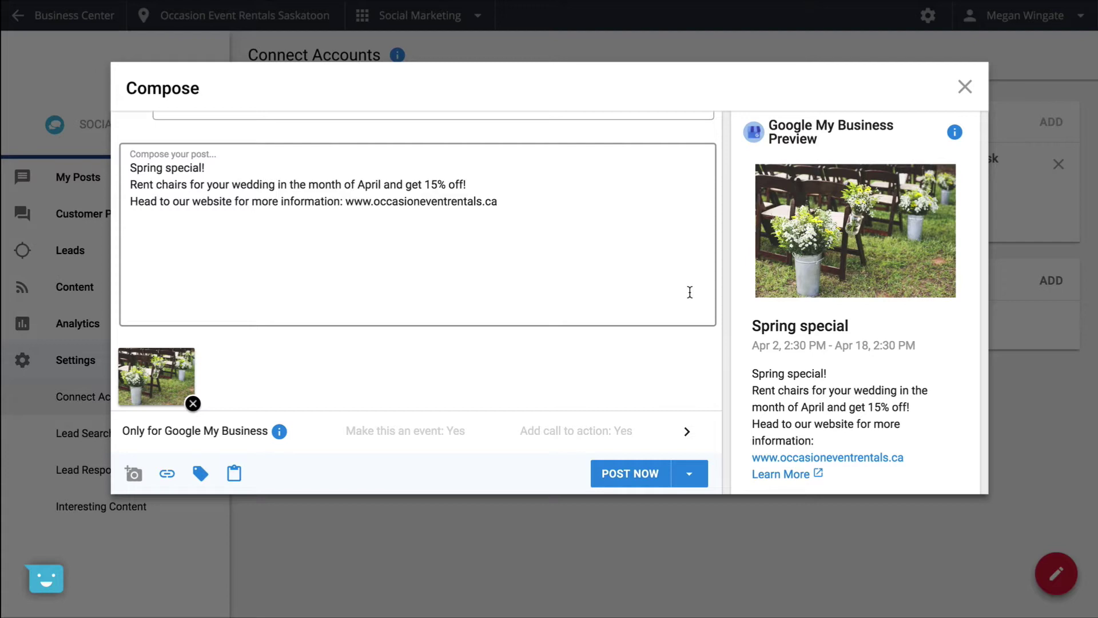
{"action": "left_click", "coordinate": [687, 432]}
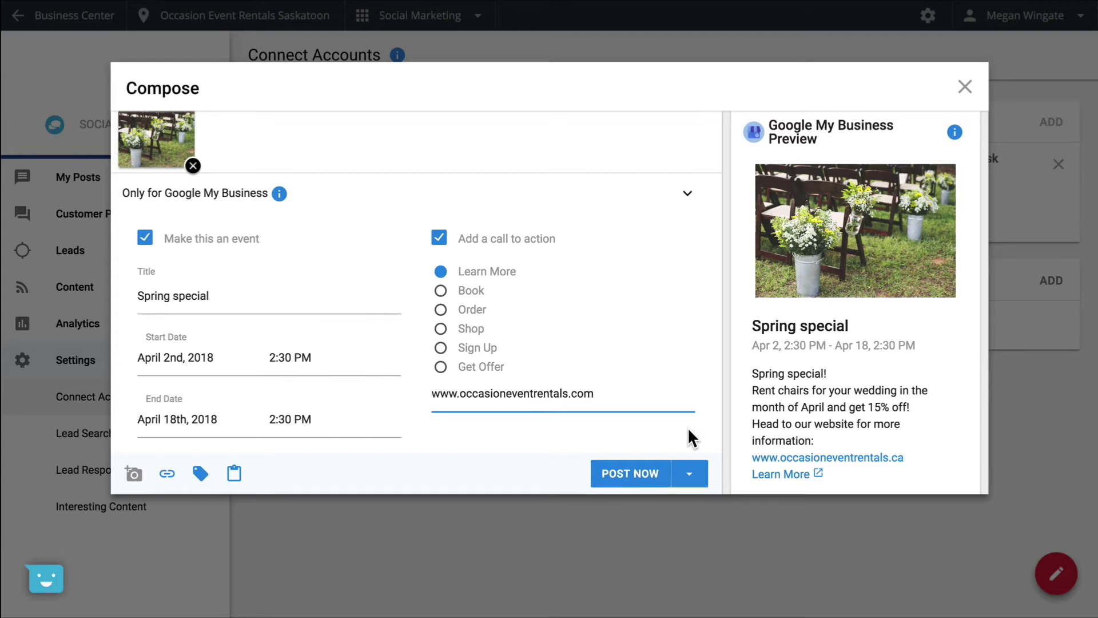
{"action": "left_click", "coordinate": [690, 474]}
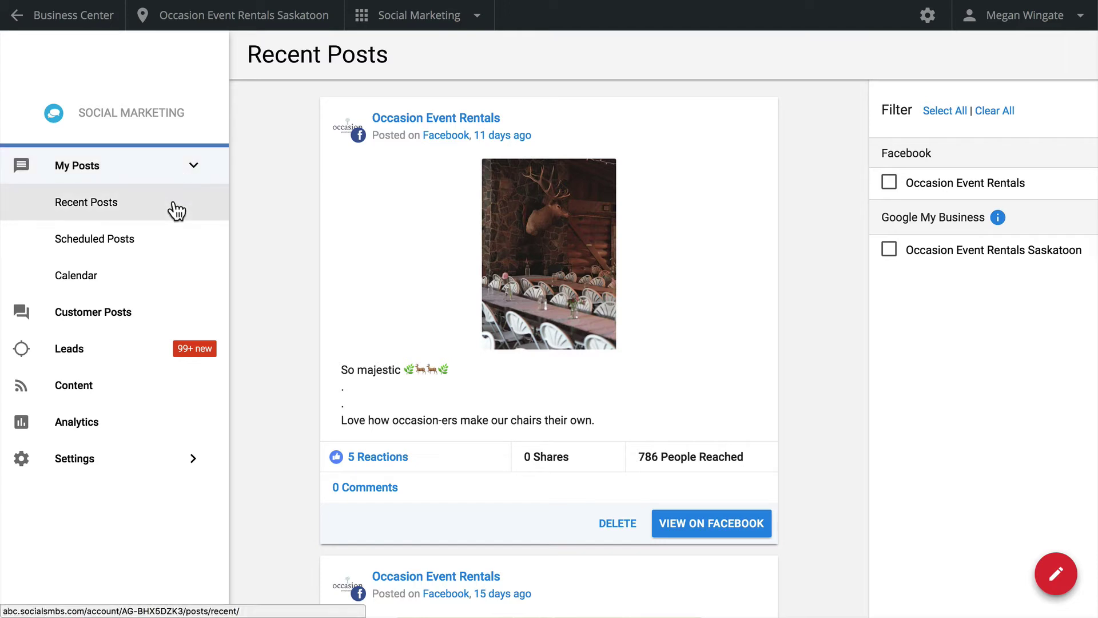
Review the business's recent posts, scheduled posts and posting calendar.
{"action": "left_click", "coordinate": [174, 204]}
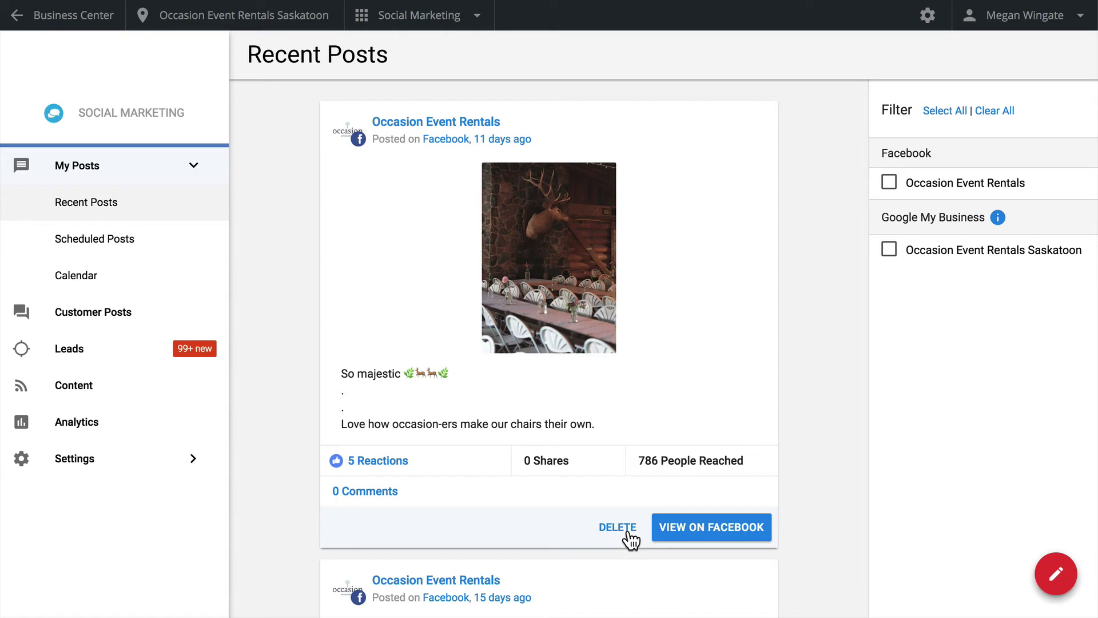
{"action": "left_click", "coordinate": [169, 252]}
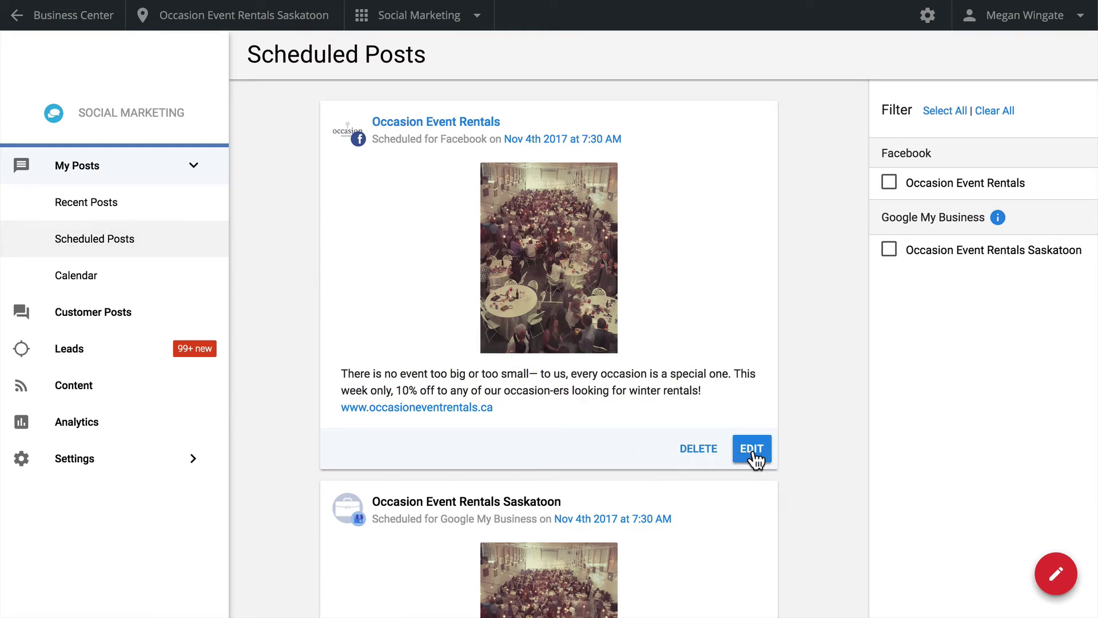
{"action": "left_click", "coordinate": [130, 277]}
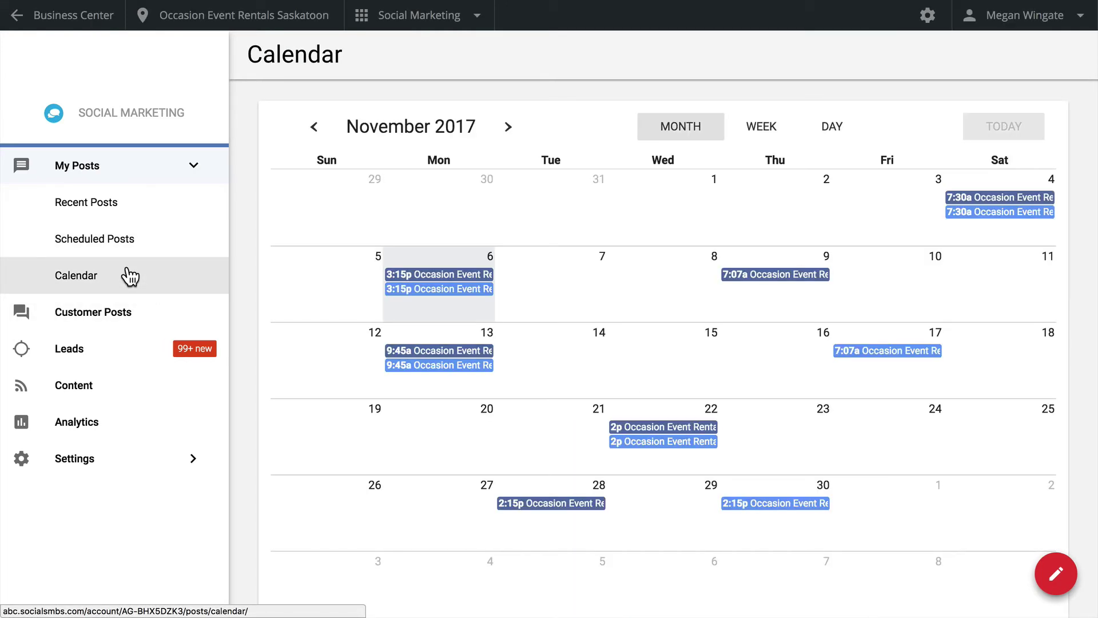
Open the customer posts and filter them by the Occasion Event Rentals Facebook page.
{"action": "left_click", "coordinate": [129, 316]}
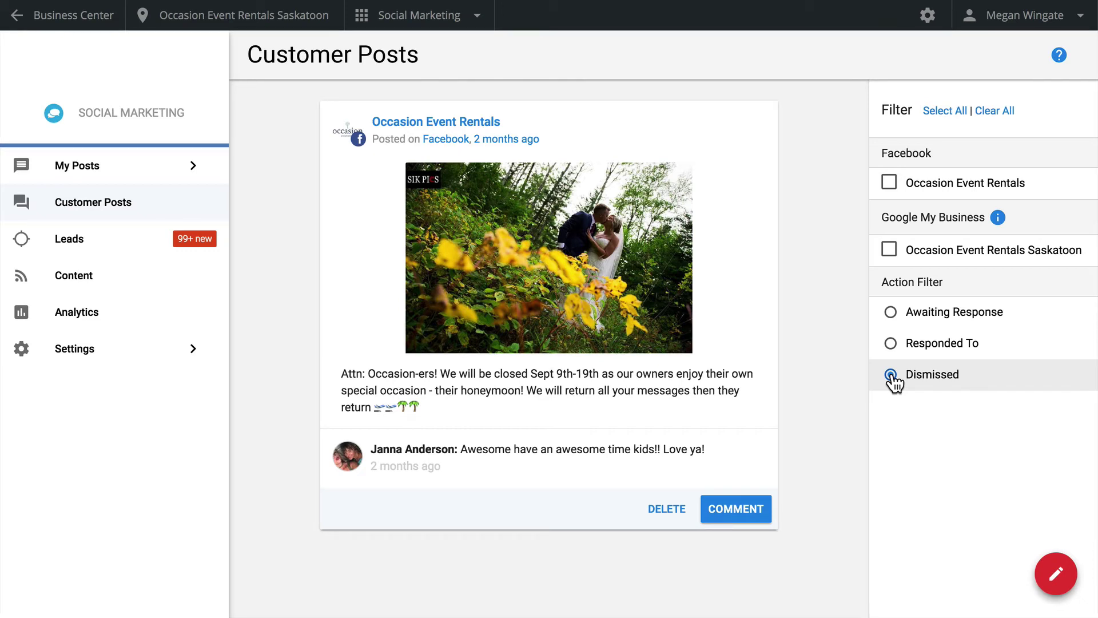
{"action": "left_click", "coordinate": [916, 186]}
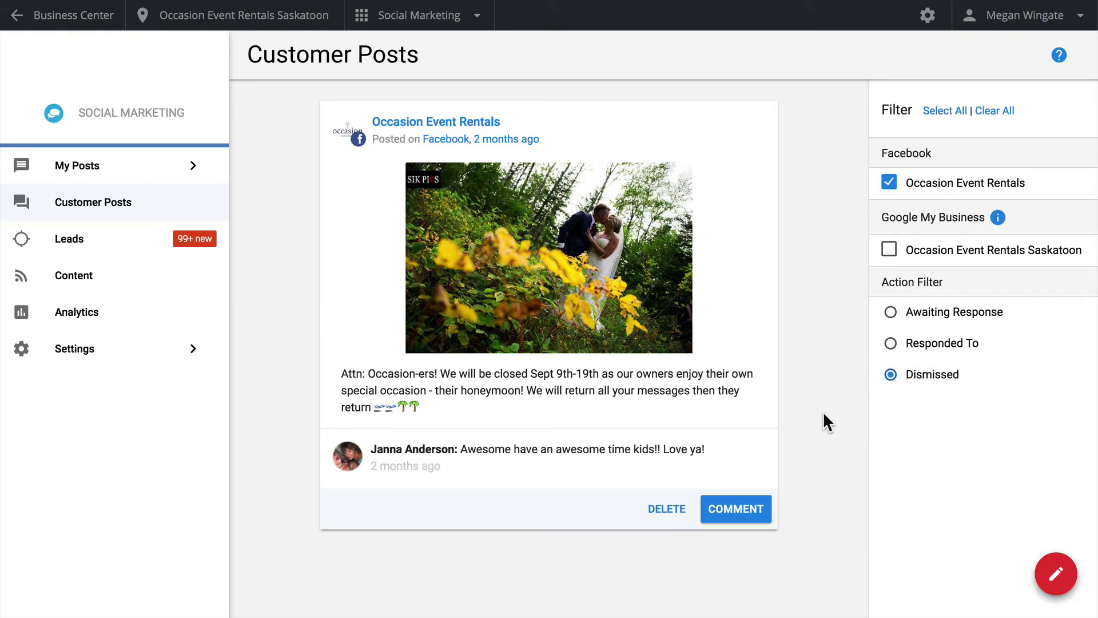
Insert the saved response "Thanks for reaching out! We will get back to your shortly." as a reply to the customer's comment.
{"action": "left_click", "coordinate": [737, 503]}
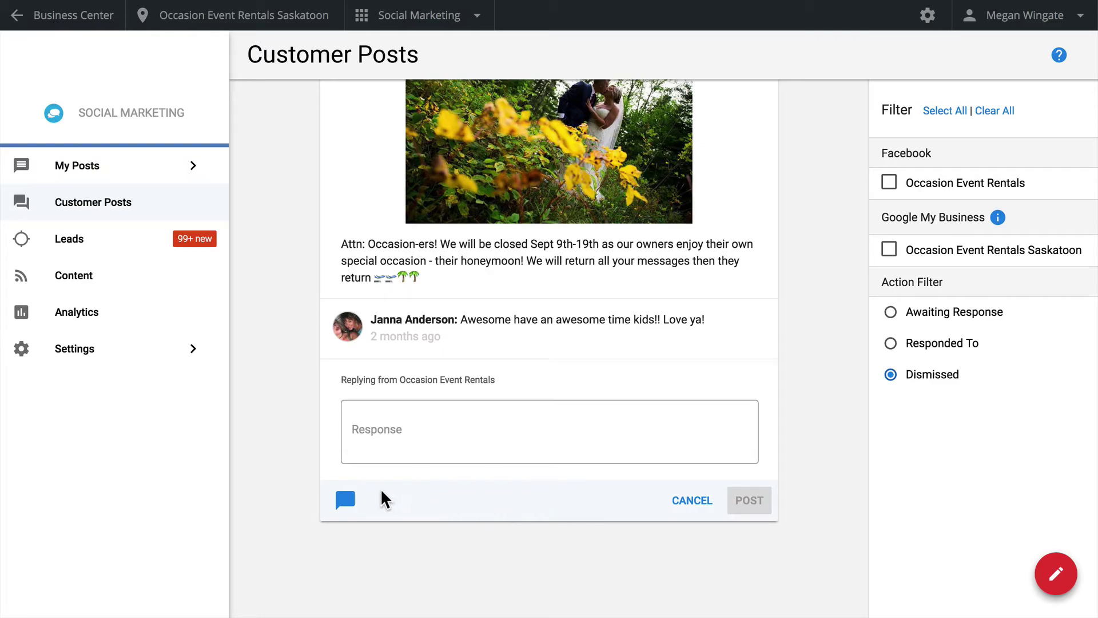
{"action": "left_click", "coordinate": [346, 500]}
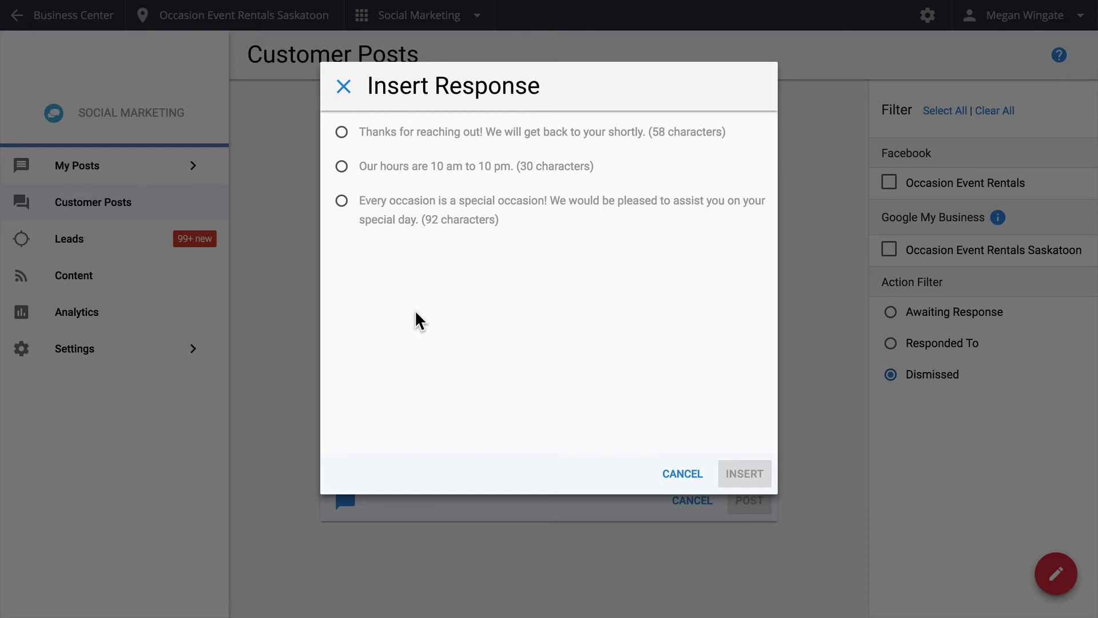
{"action": "left_click", "coordinate": [464, 137]}
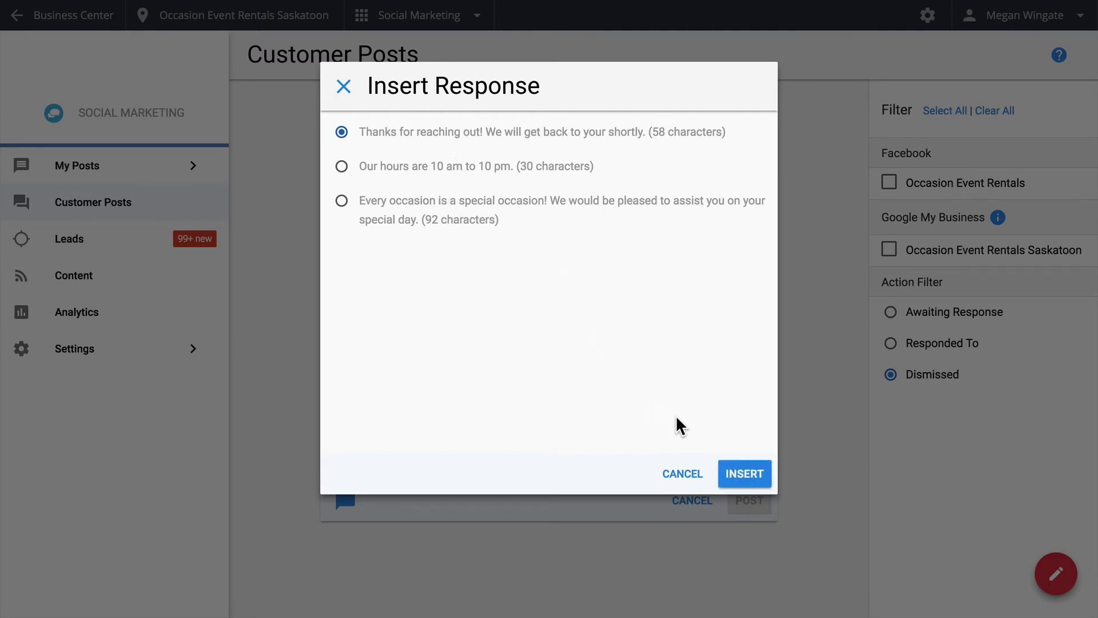
{"action": "left_click", "coordinate": [742, 473]}
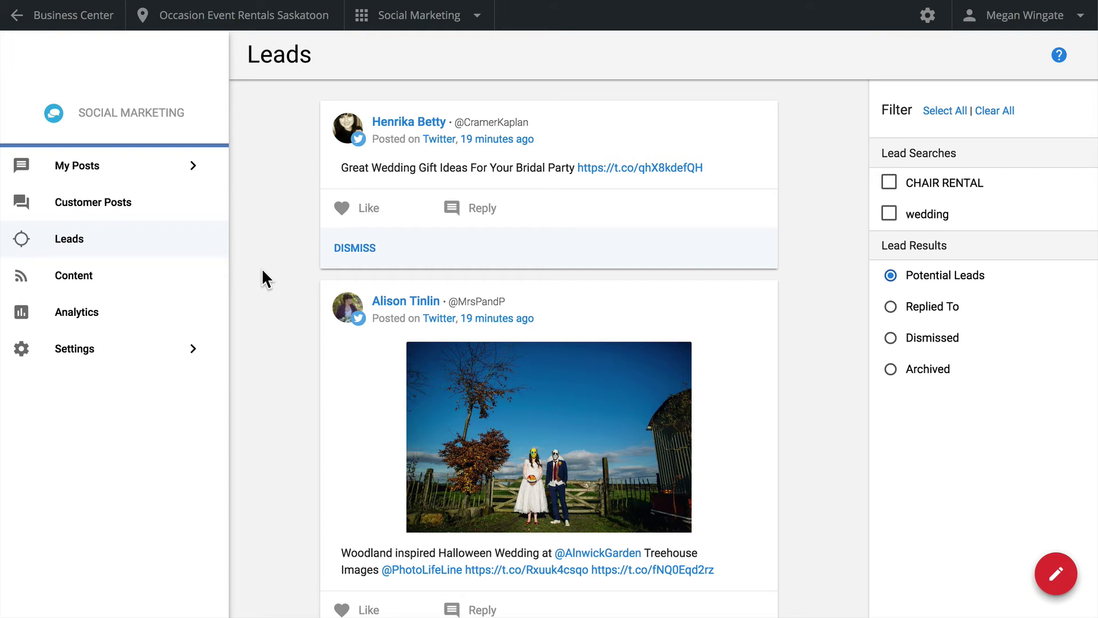
Add a Twitter lead search for the keyword "birthday" that must include "party" and must not include "clown".
{"action": "left_click", "coordinate": [156, 359]}
{"action": "left_click", "coordinate": [135, 437]}
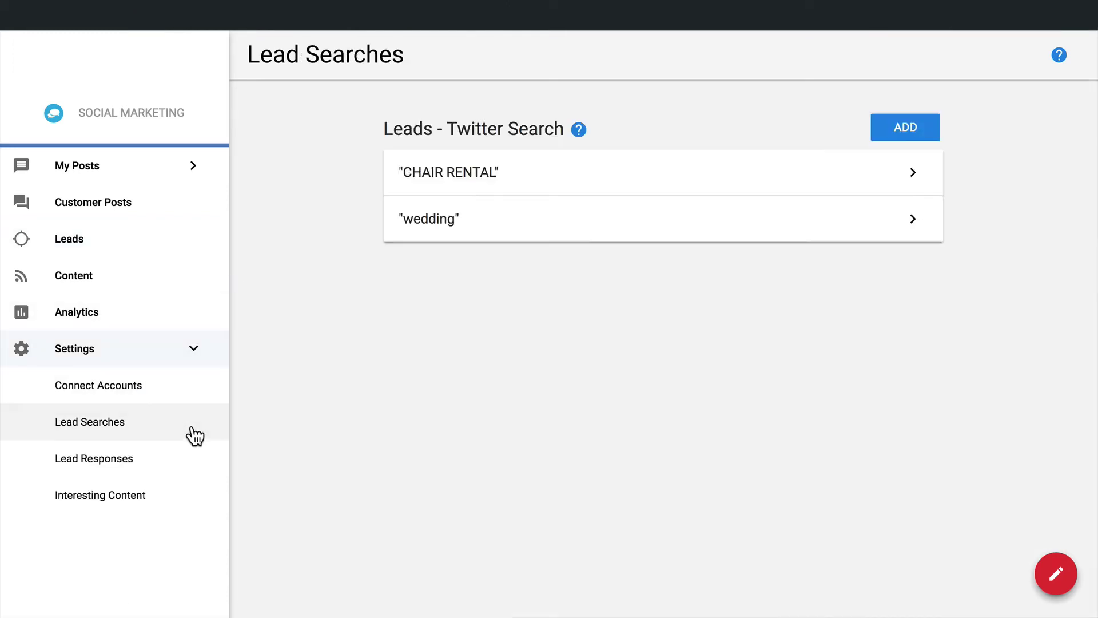
{"action": "left_click", "coordinate": [885, 127]}
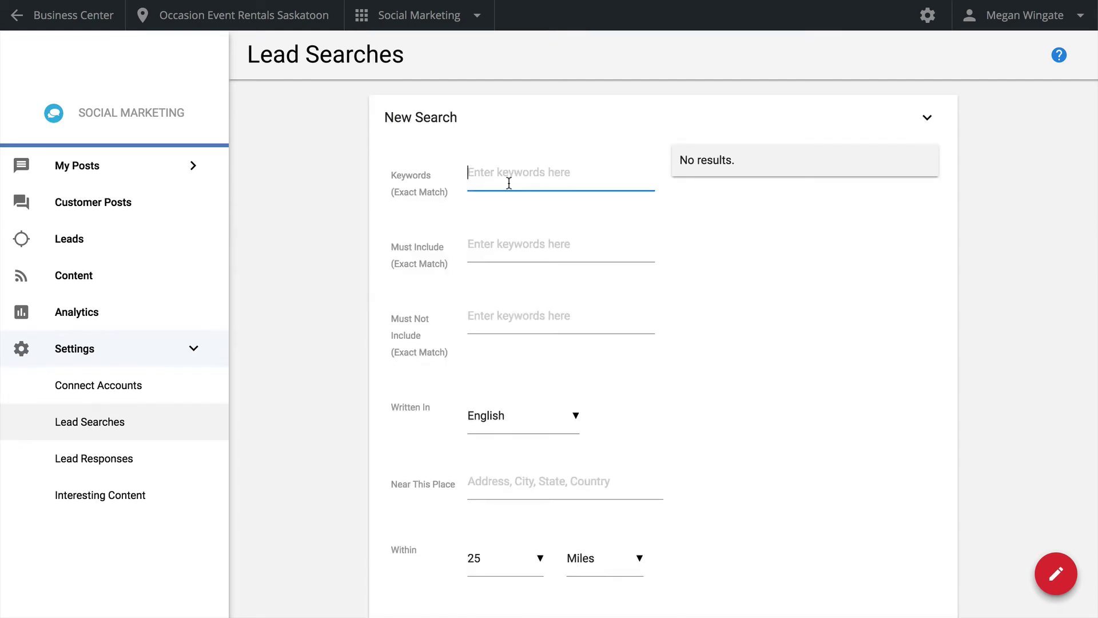
{"action": "type", "text": "birthday"}
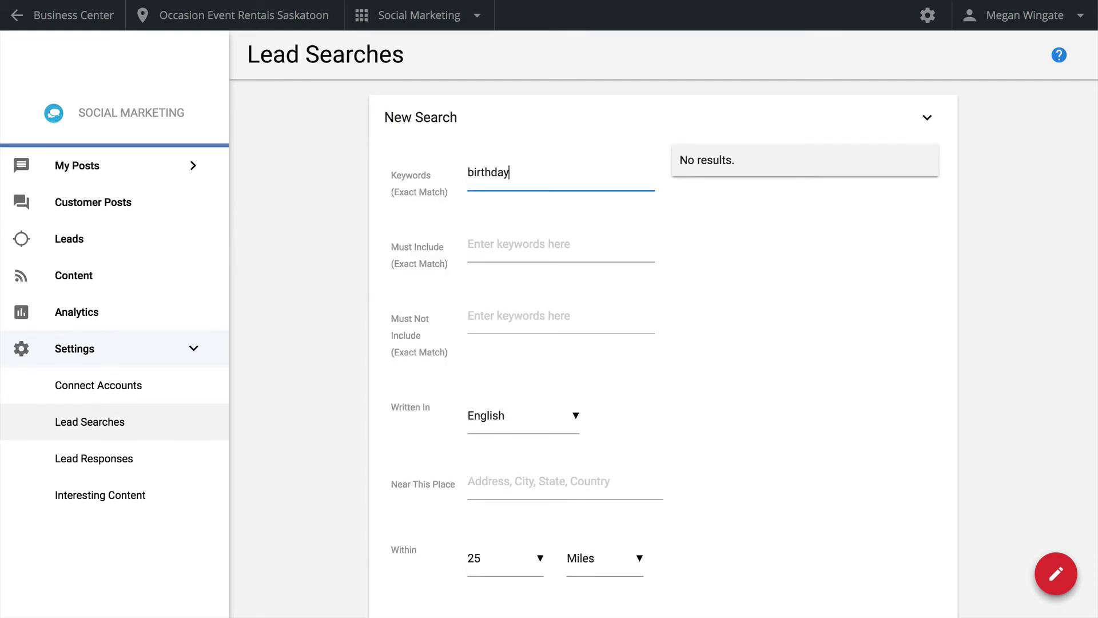
{"action": "key", "text": "Tab"}
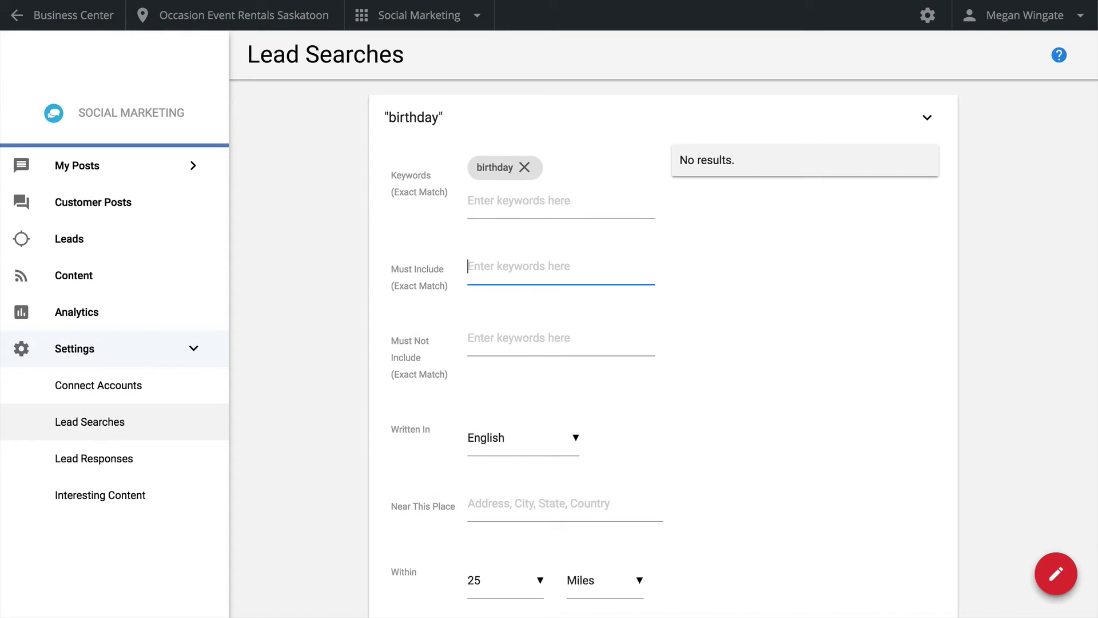
{"action": "type", "text": "party"}
{"action": "key", "text": "Tab"}
{"action": "type", "text": "c"}
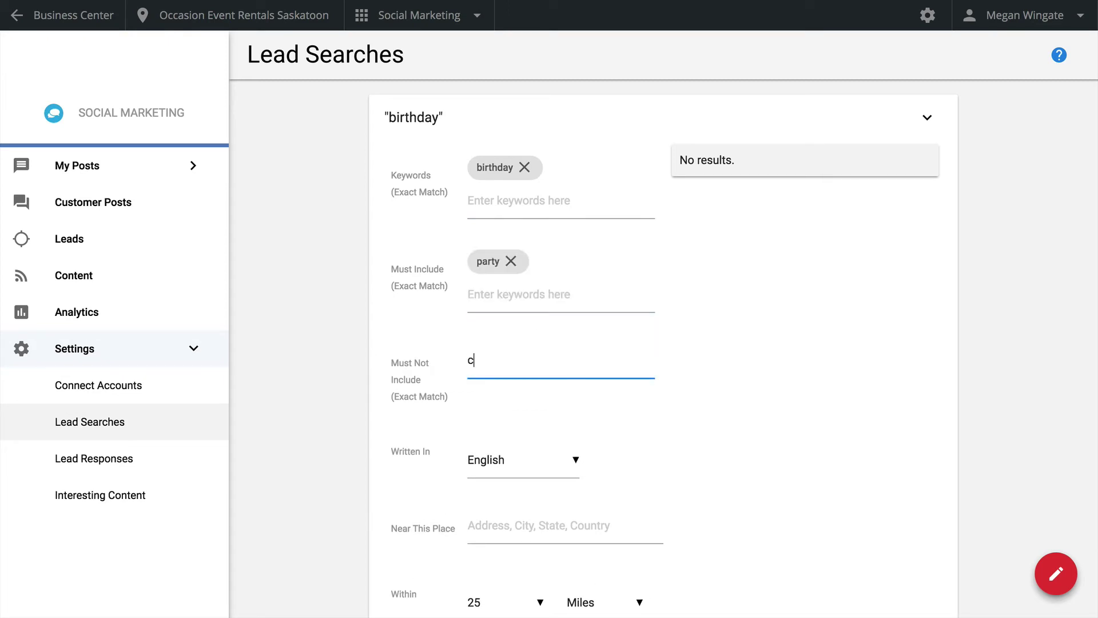
{"action": "type", "text": "lown"}
{"action": "key", "text": "Tab"}
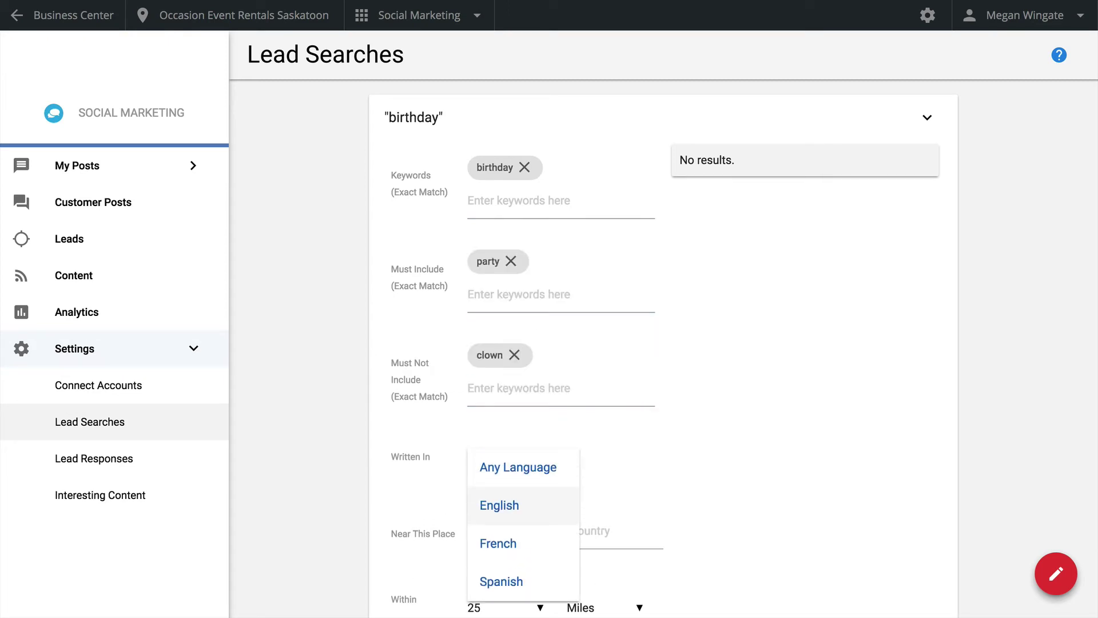
Limit the birthday search to posts written in English near Toronto, Canada, and preview the search.
{"action": "left_click", "coordinate": [531, 508]}
{"action": "left_click", "coordinate": [520, 531]}
{"action": "type", "text": "Tor"}
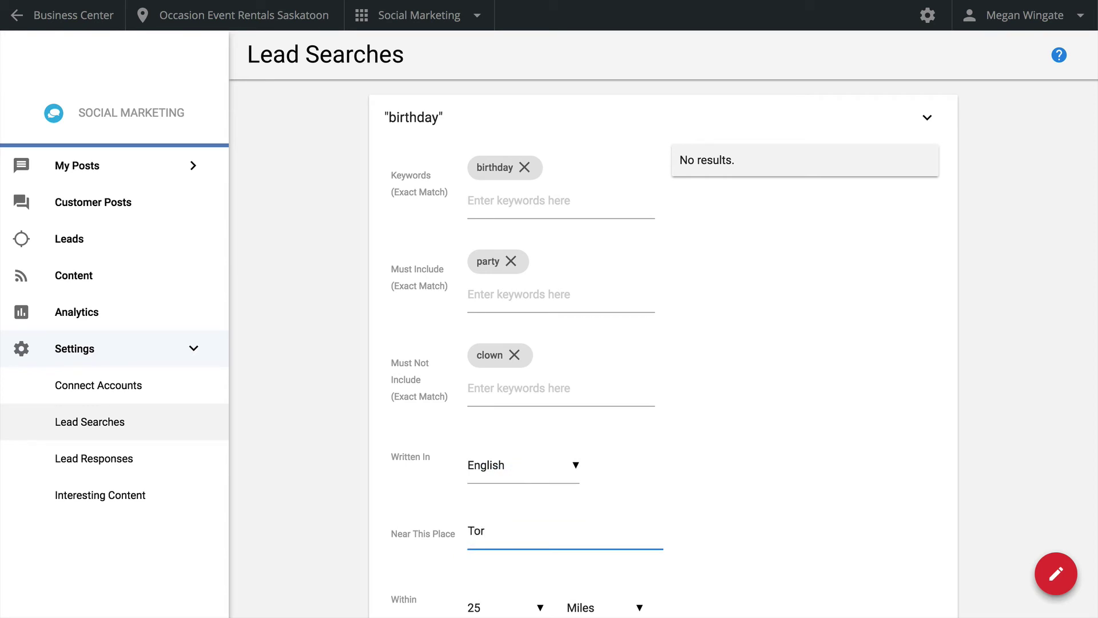
{"action": "scroll", "coordinate": [663, 343], "scroll_direction": "down", "scroll_amount": 4}
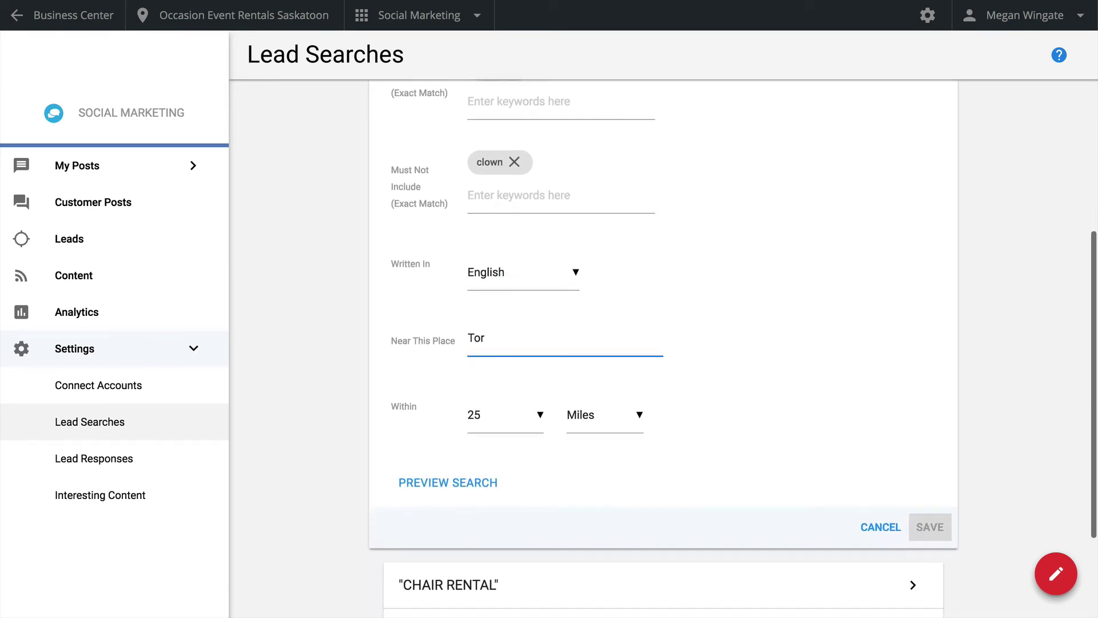
{"action": "type", "text": "onto"}
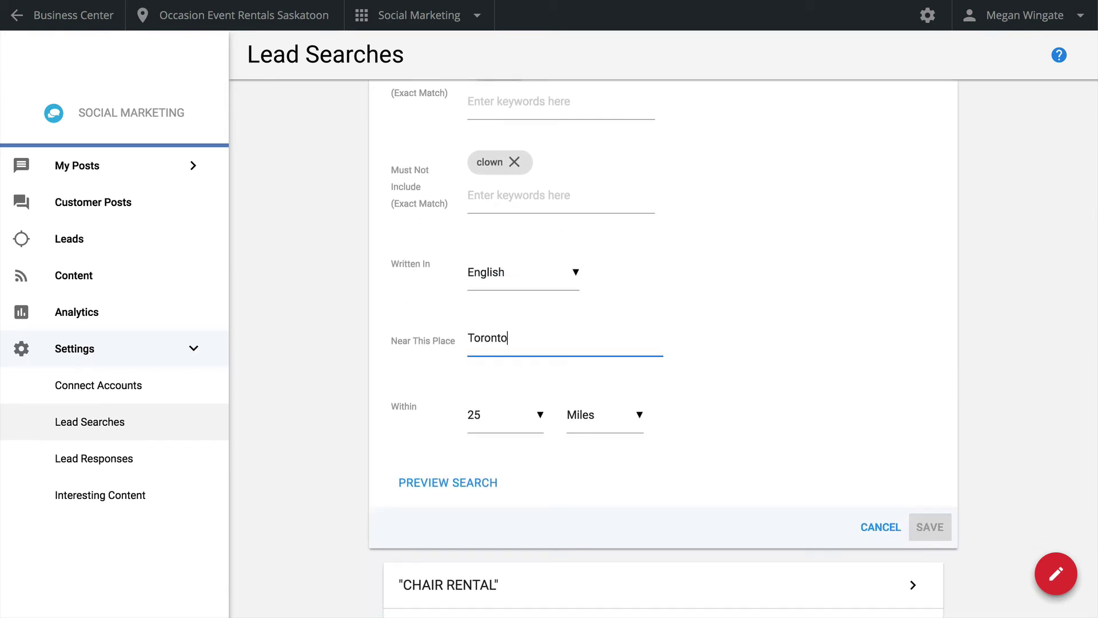
{"action": "type", "text": ", Canada"}
{"action": "left_click", "coordinate": [481, 491]}
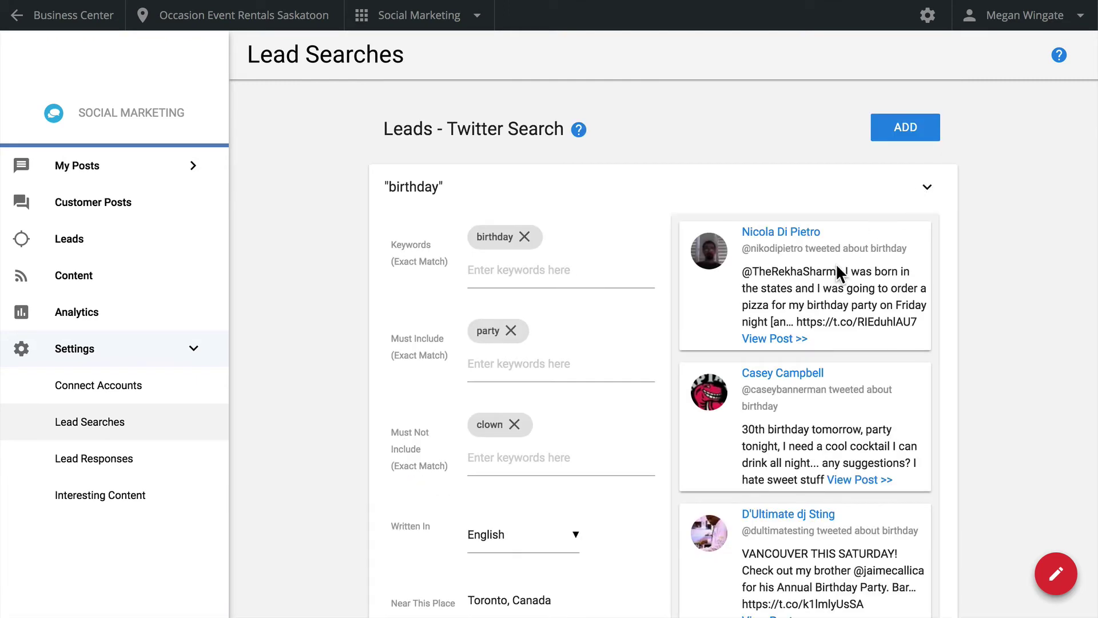
Look through the previewed tweets and save the birthday lead search.
{"action": "scroll", "coordinate": [748, 351], "scroll_direction": "down", "scroll_amount": 3}
{"action": "scroll", "coordinate": [747, 351], "scroll_direction": "up", "scroll_amount": 3}
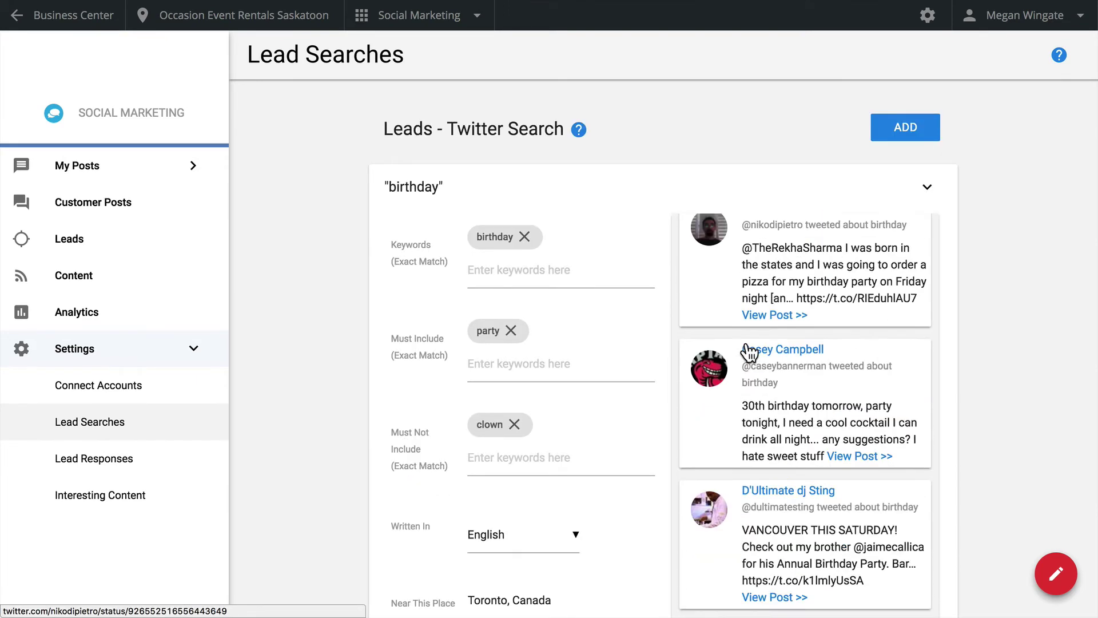
{"action": "scroll", "coordinate": [641, 403], "scroll_direction": "down", "scroll_amount": 3}
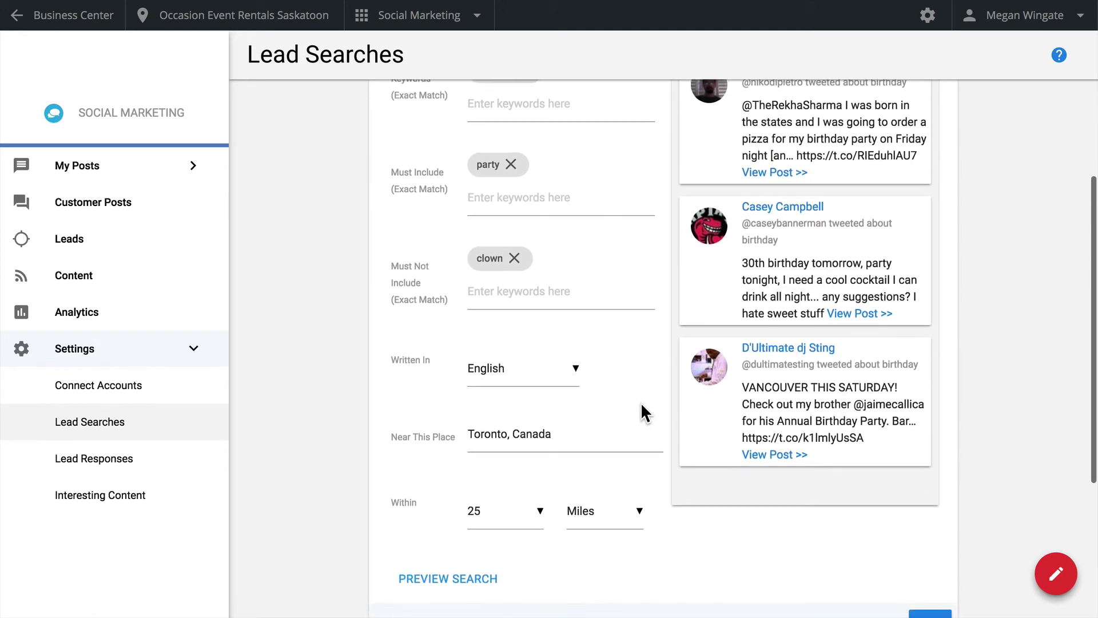
{"action": "scroll", "coordinate": [641, 405], "scroll_direction": "down", "scroll_amount": 1}
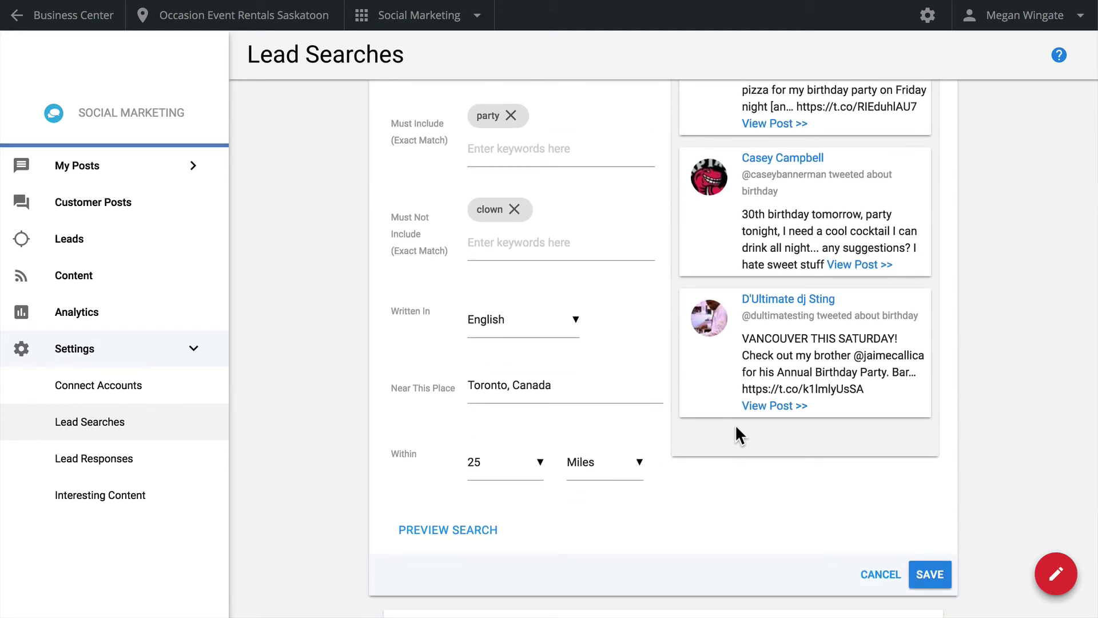
{"action": "left_click", "coordinate": [924, 579]}
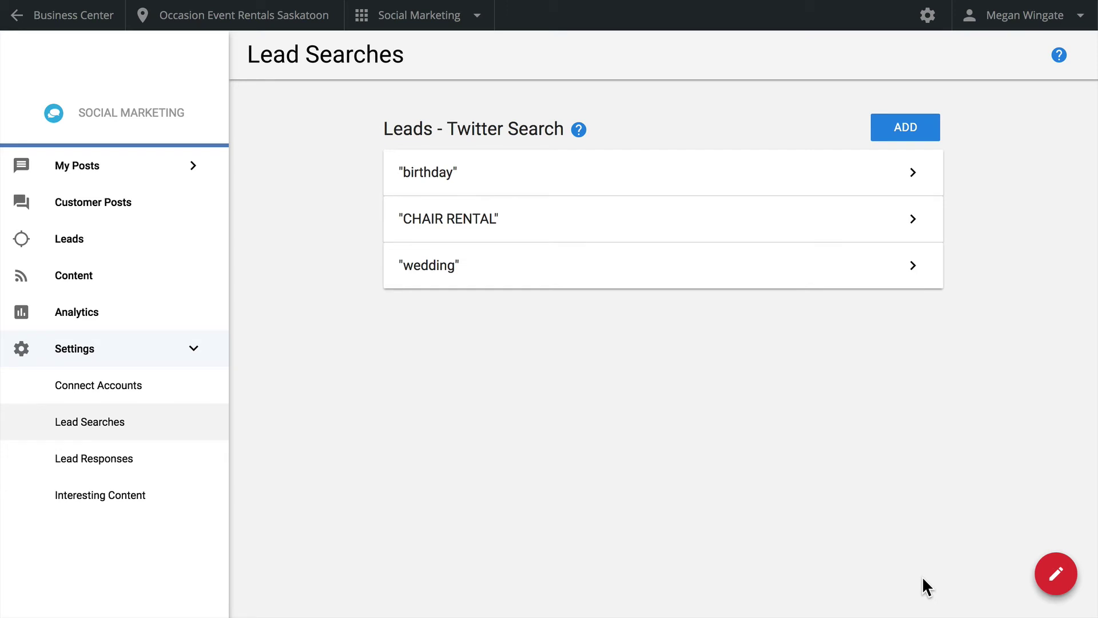
Reopen the saved birthday lead search to review its criteria.
{"action": "left_click", "coordinate": [803, 177]}
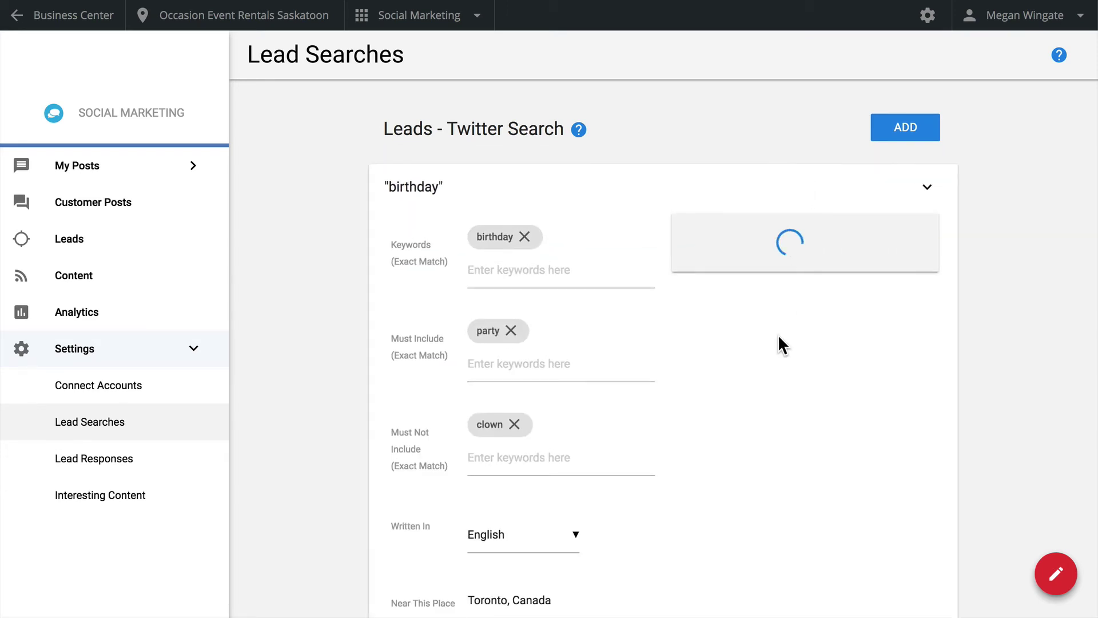
{"action": "scroll", "coordinate": [779, 343], "scroll_direction": "down", "scroll_amount": 6}
{"action": "left_click", "coordinate": [888, 405]}
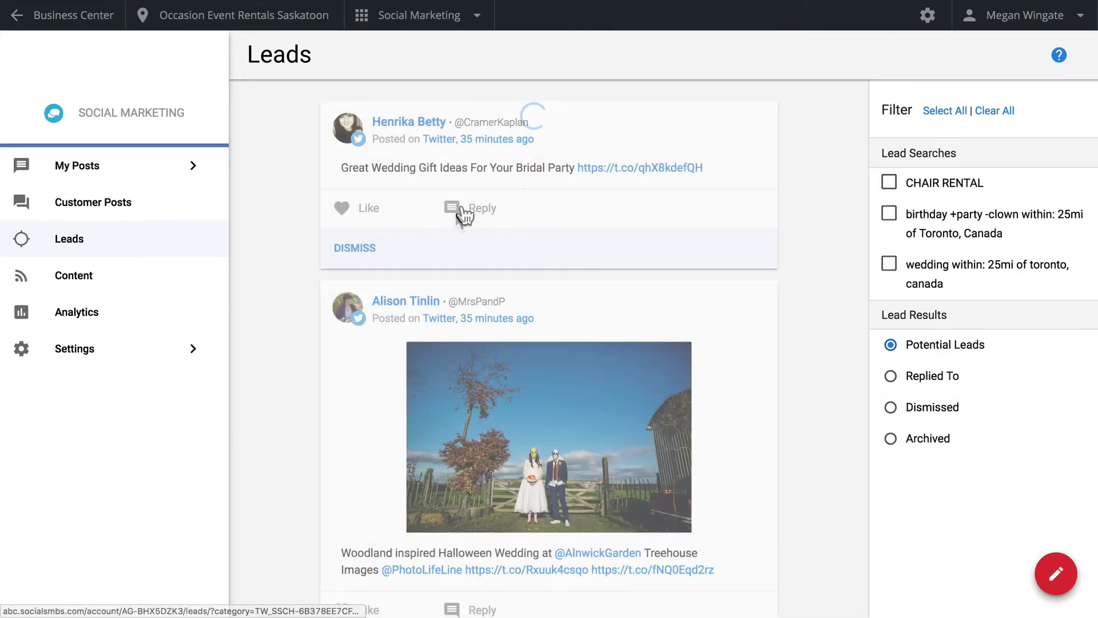
Write the reply "You nailed it! Those bridesmaid hangers look great on our Chiavari chairs! Will send you info!" to the bridal party gift ideas lead.
{"action": "left_click", "coordinate": [465, 212]}
{"action": "left_click", "coordinate": [450, 312]}
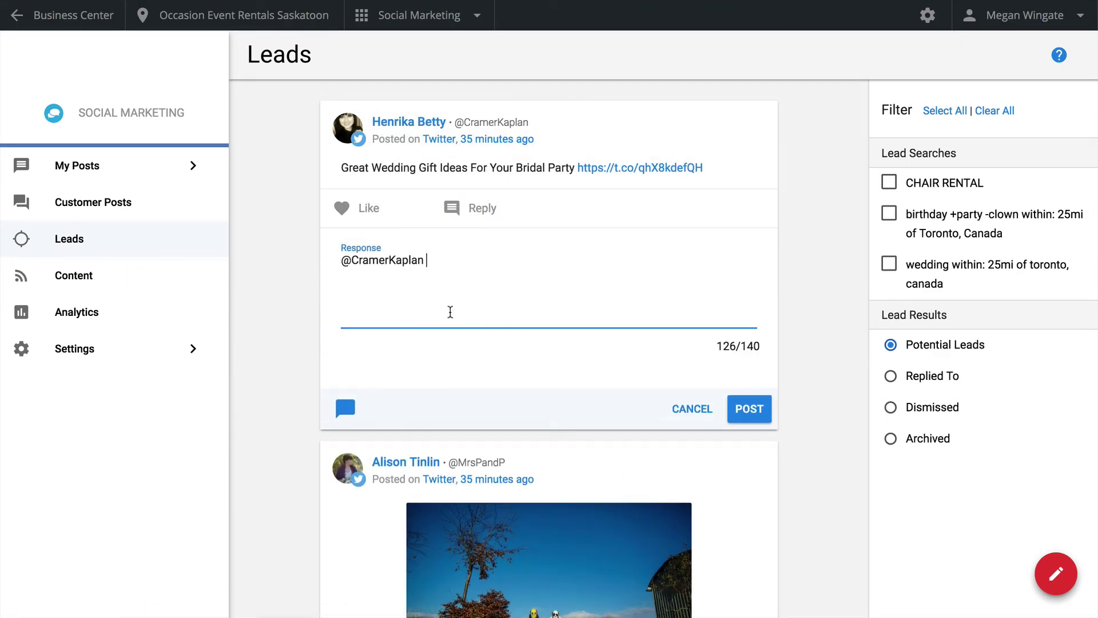
{"action": "type", "text": "You nailed it! Those bridesmaid hangers look great on our Chiavari chairs! Will send you info!"}
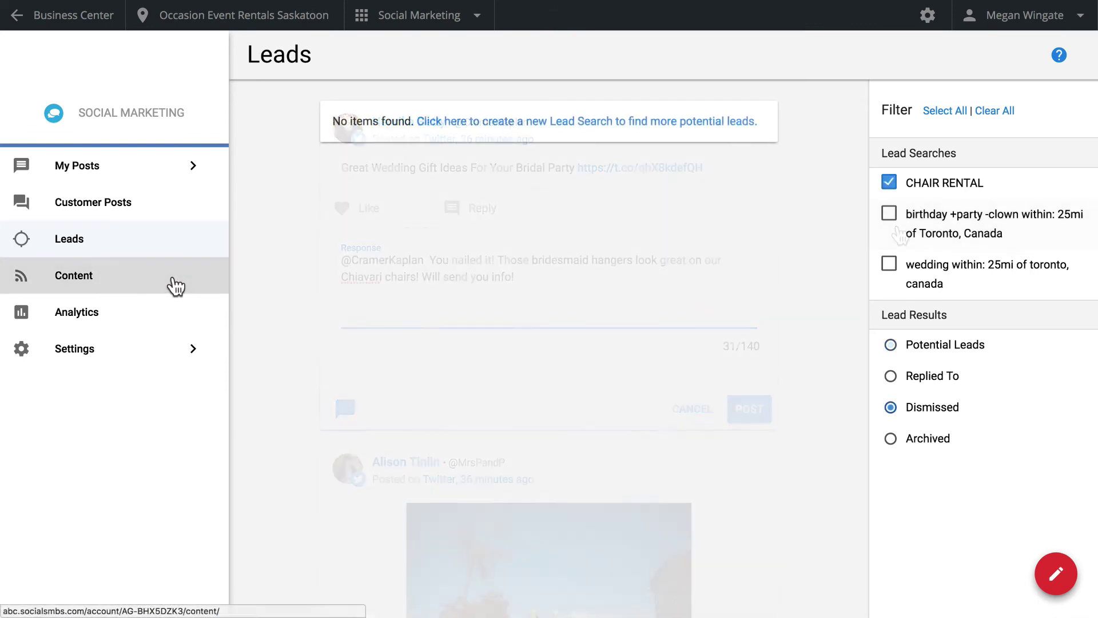
View the available content articles and open the Interesting Content settings.
{"action": "left_click", "coordinate": [174, 285]}
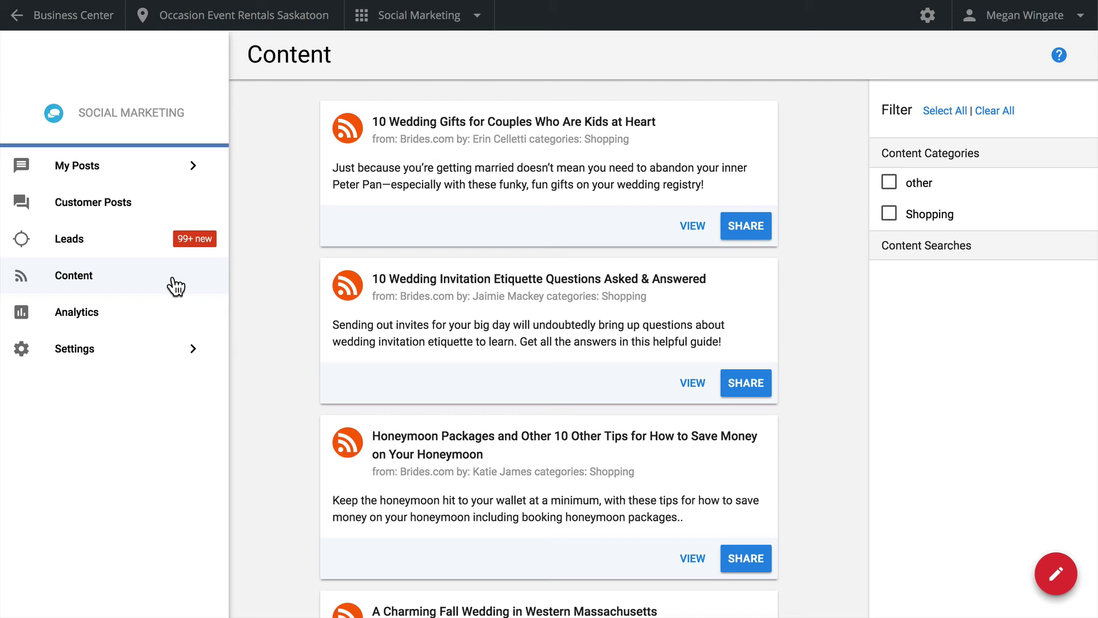
{"action": "left_click", "coordinate": [150, 360]}
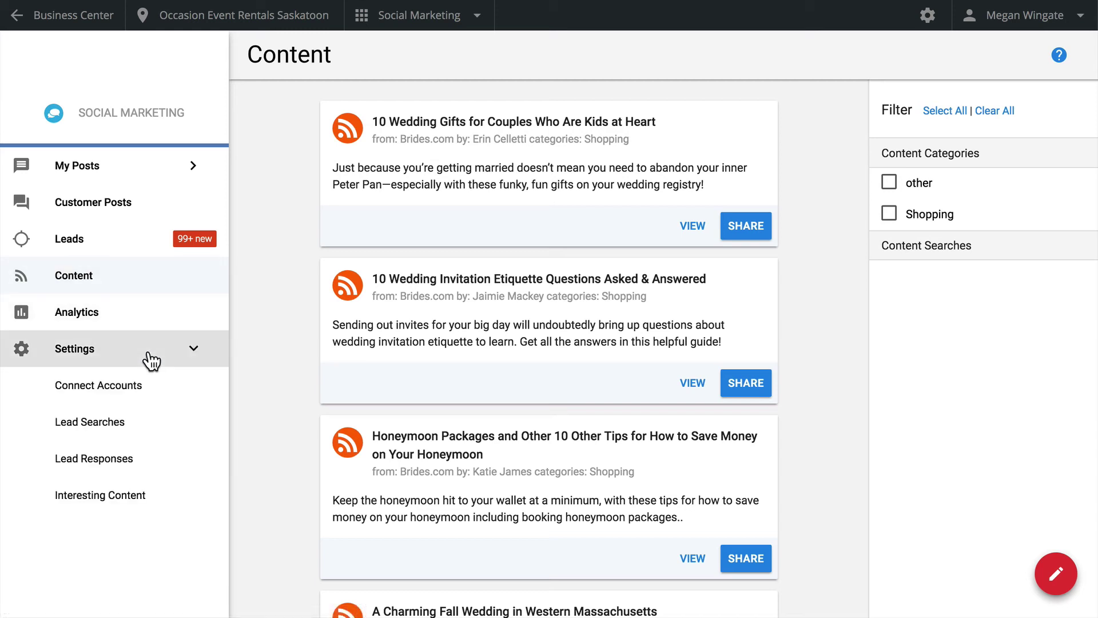
{"action": "left_click", "coordinate": [125, 501]}
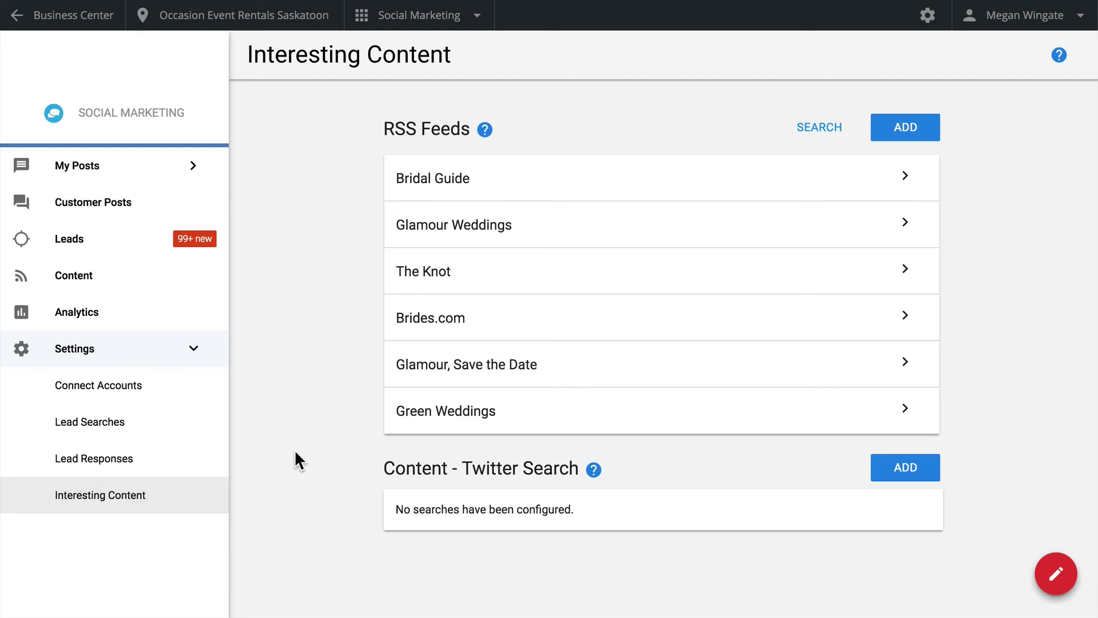
Add the Bridal Guide feed from the Beauty & Spas category of the RSS library.
{"action": "left_click", "coordinate": [814, 137]}
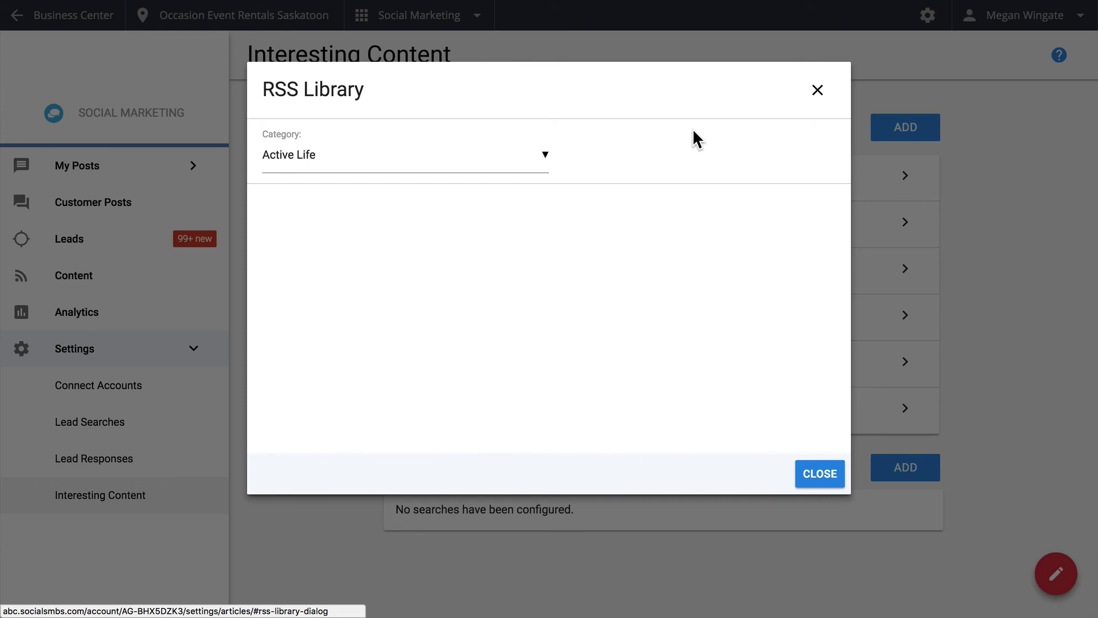
{"action": "left_click", "coordinate": [541, 160]}
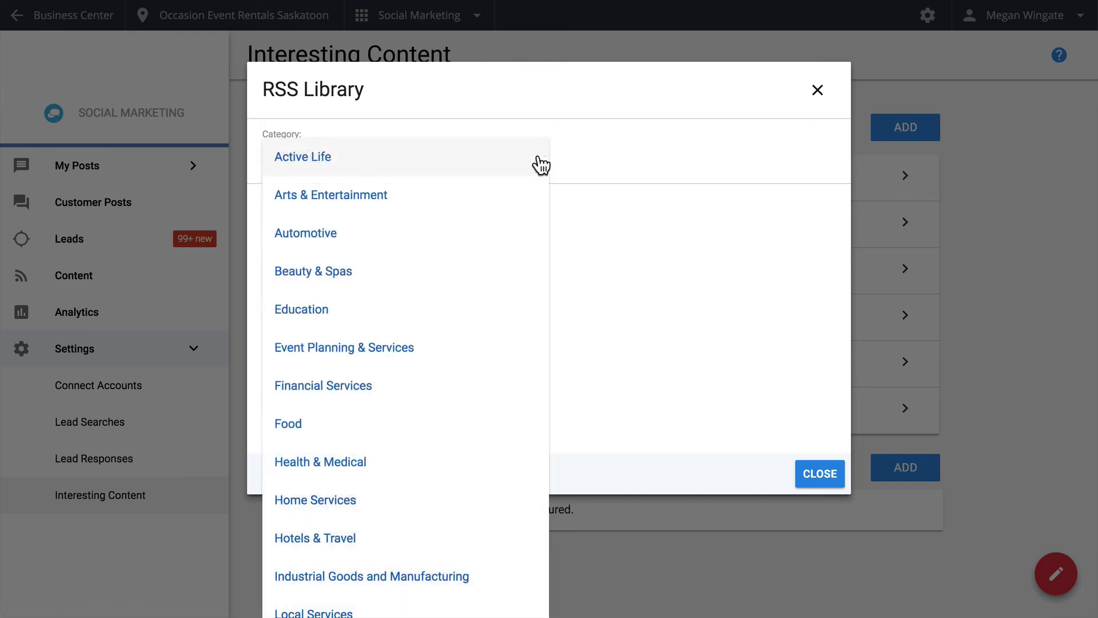
{"action": "left_click", "coordinate": [468, 278]}
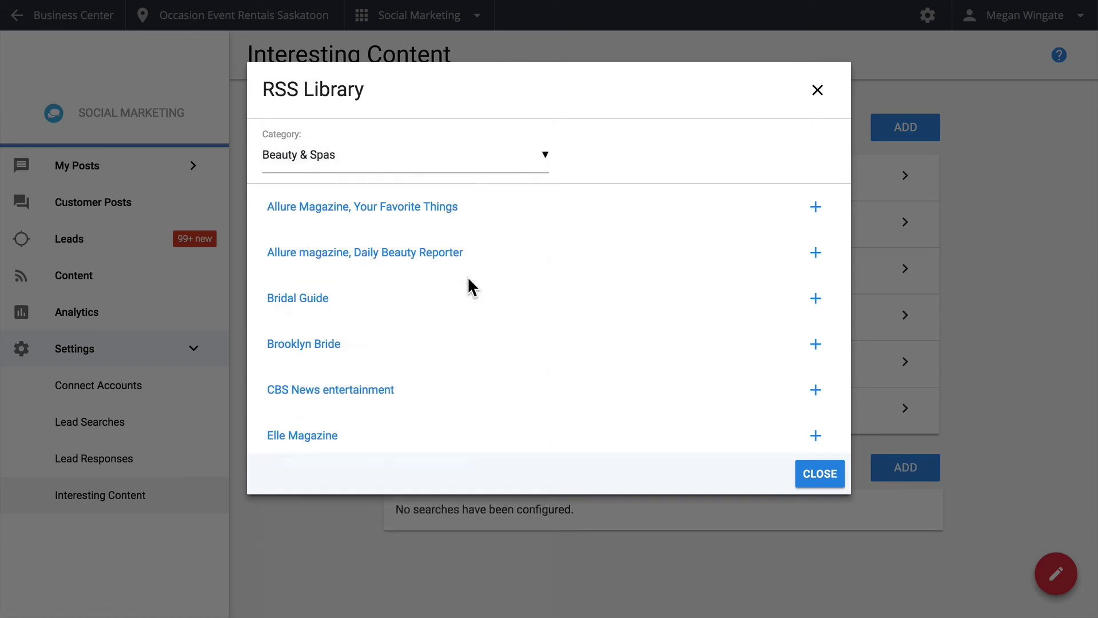
{"action": "left_click", "coordinate": [810, 207]}
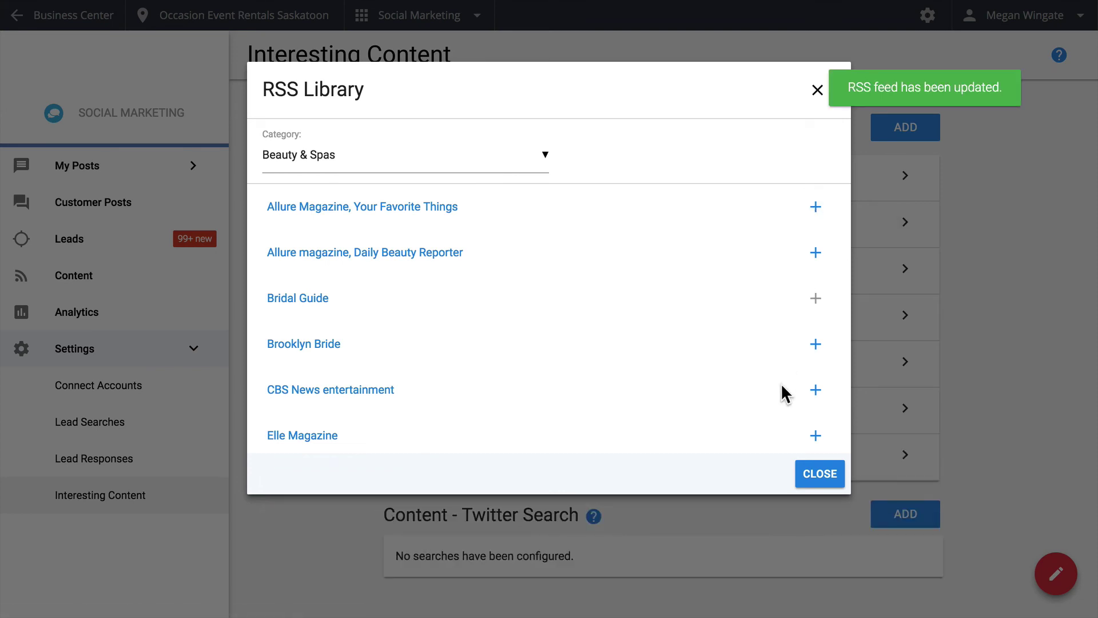
{"action": "left_click", "coordinate": [812, 476]}
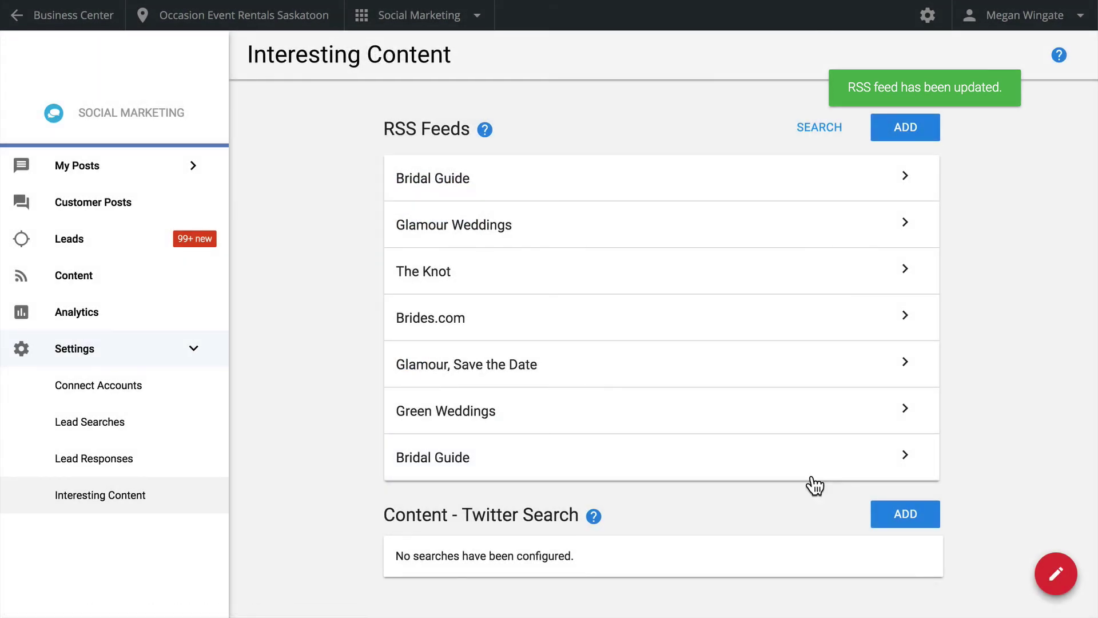
{"action": "left_click", "coordinate": [906, 127]}
{"action": "type", "text": "http://feeds.feedburner.com/aw-tips"}
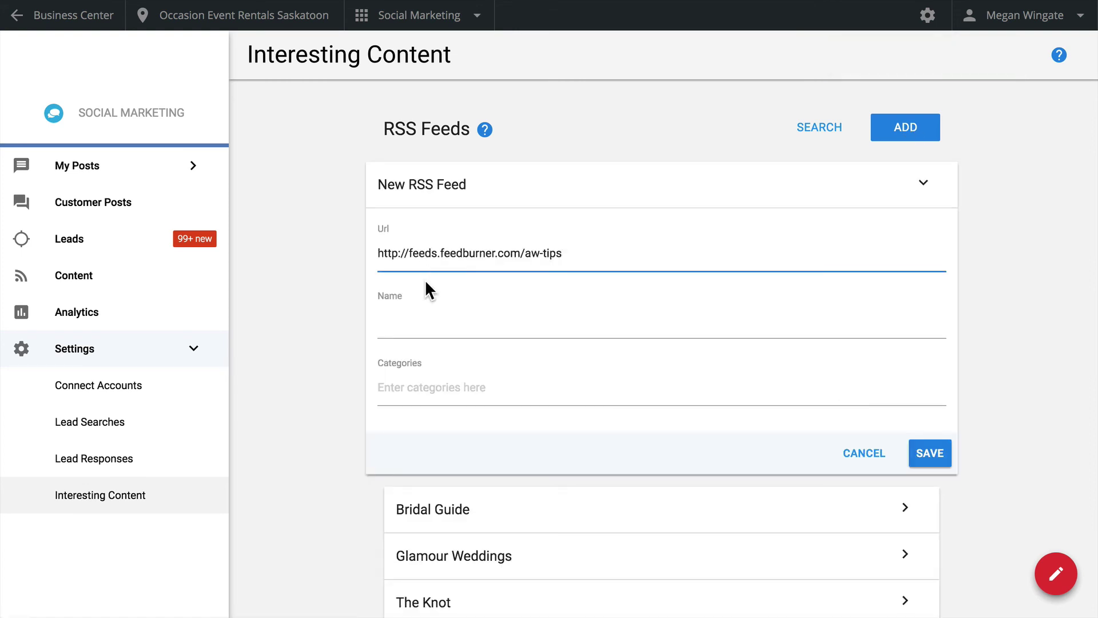
{"action": "left_click", "coordinate": [437, 324]}
{"action": "type", "text": "Arabia Weddings Tips & Trends"}
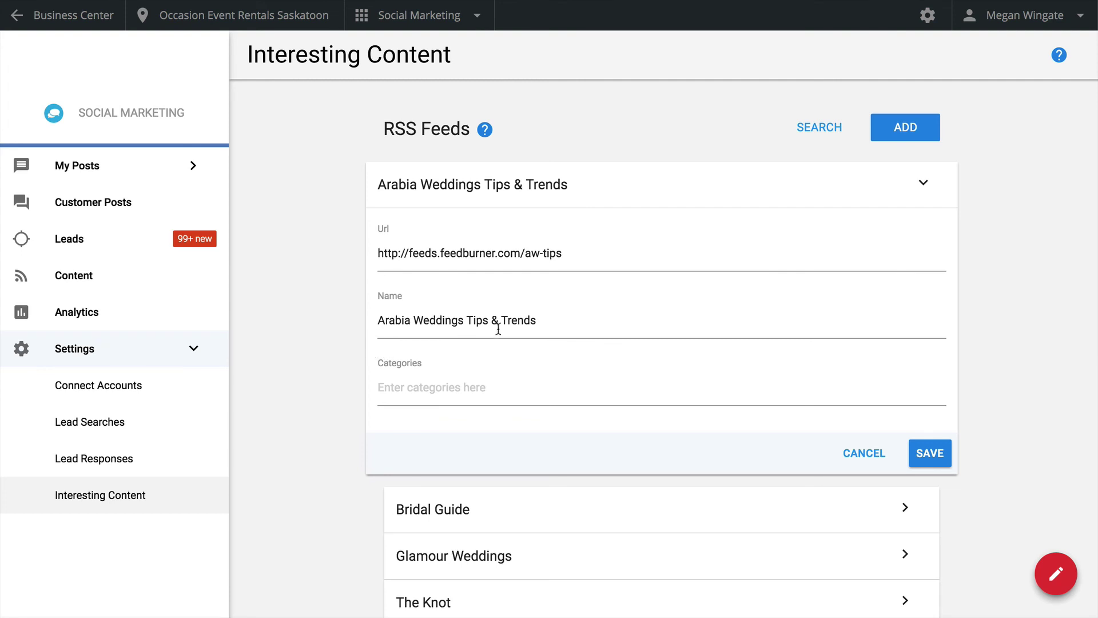
{"action": "left_click", "coordinate": [462, 392]}
{"action": "type", "text": "Wedd"}
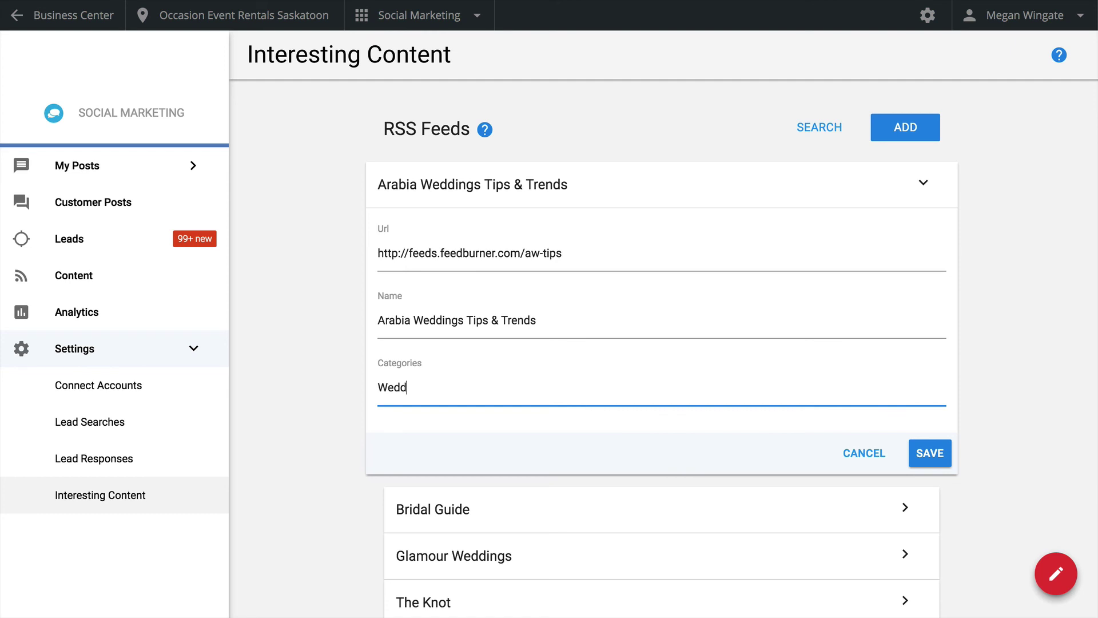
{"action": "type", "text": "ing"}
{"action": "key", "text": "Return"}
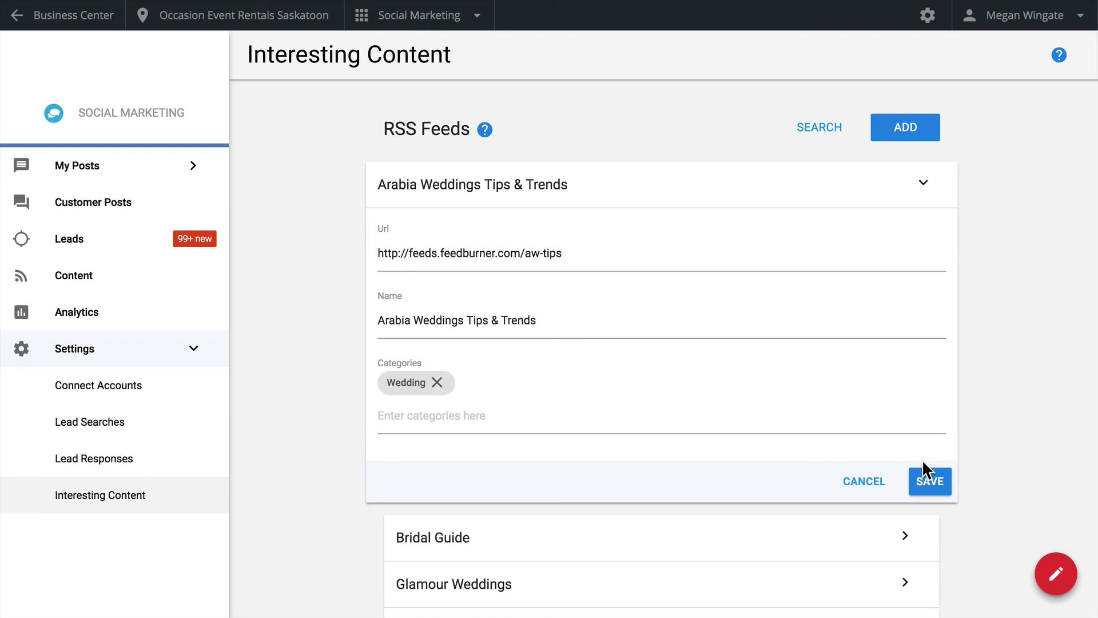
{"action": "left_click", "coordinate": [924, 481]}
Open a new Twitter content search and look through its keyword, language and location criteria.
{"action": "scroll", "coordinate": [922, 479], "scroll_direction": "down", "scroll_amount": 10}
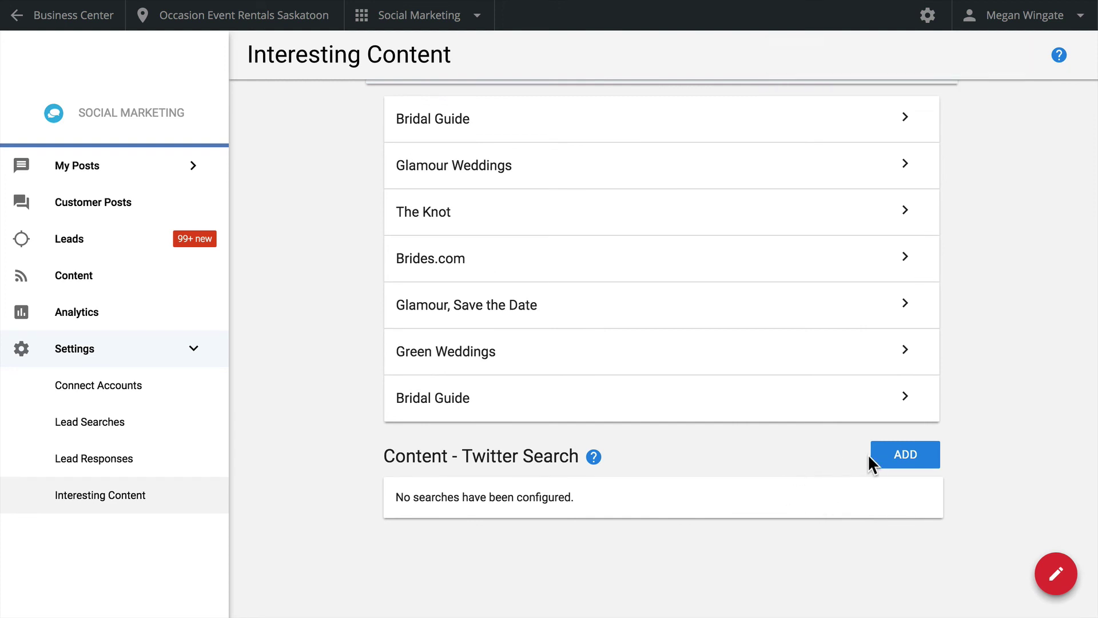
{"action": "left_click", "coordinate": [886, 467]}
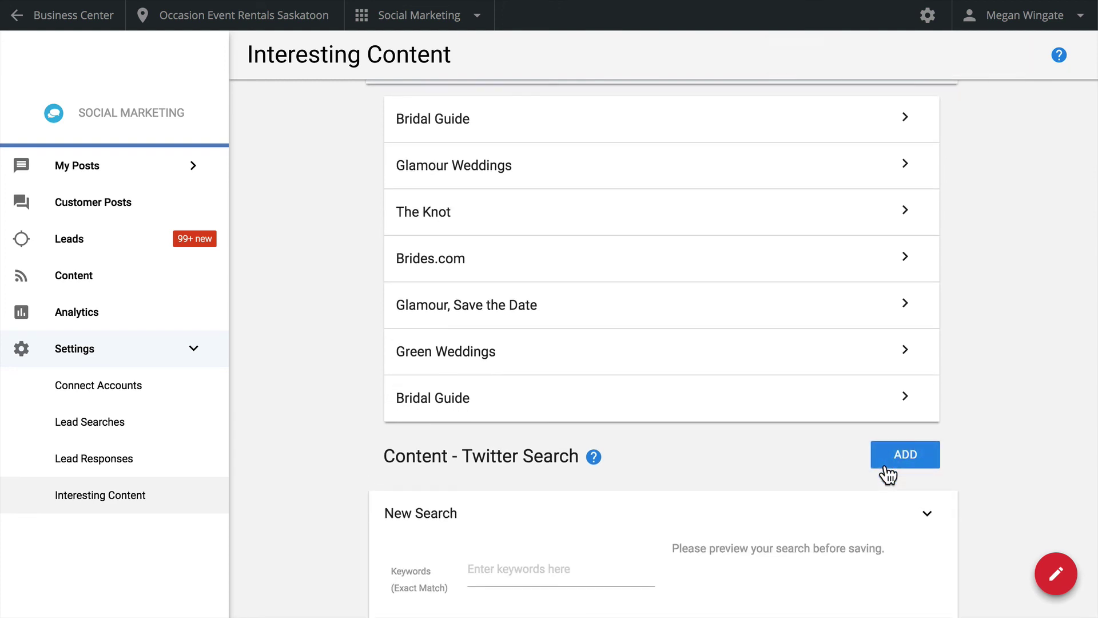
{"action": "scroll", "coordinate": [884, 463], "scroll_direction": "down", "scroll_amount": 8}
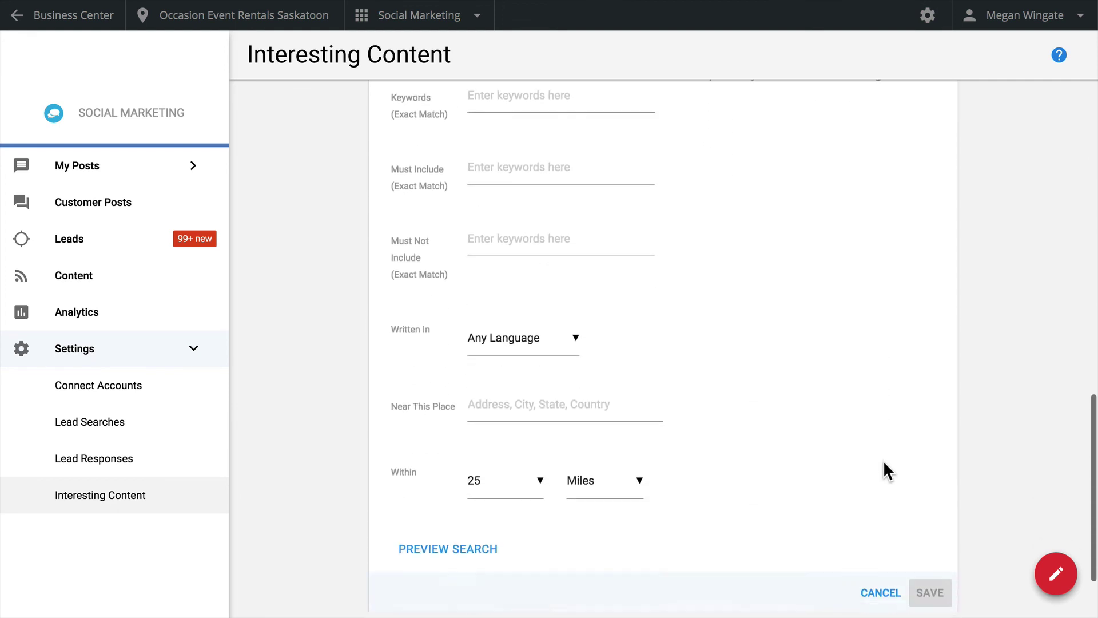
{"action": "scroll", "coordinate": [883, 460], "scroll_direction": "down", "scroll_amount": 1}
{"action": "scroll", "coordinate": [884, 460], "scroll_direction": "up", "scroll_amount": 3}
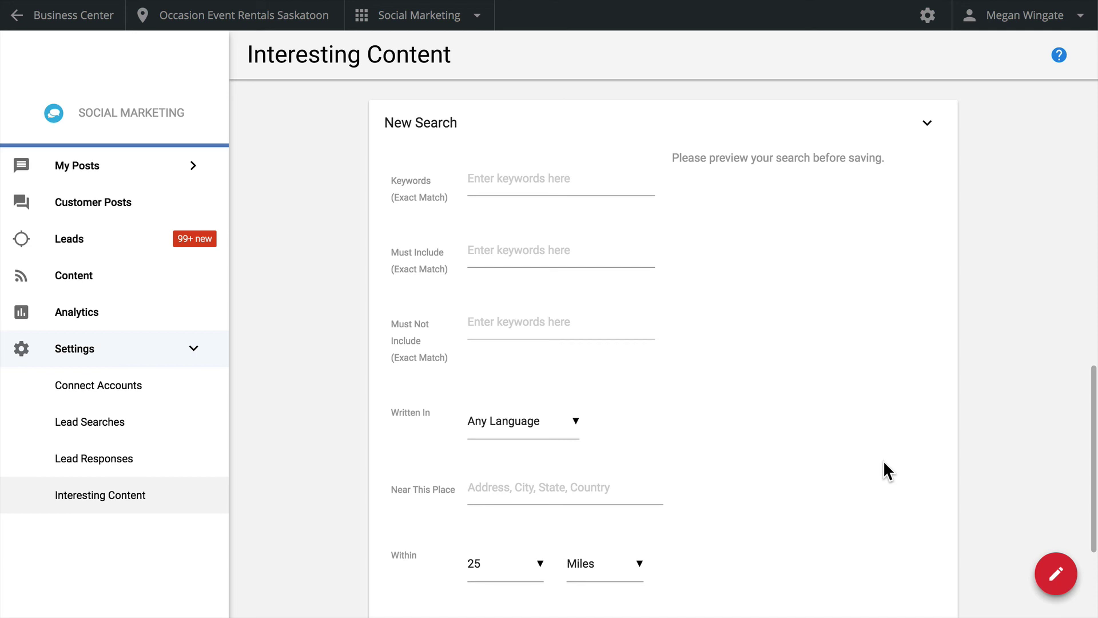
{"action": "scroll", "coordinate": [883, 470], "scroll_direction": "up", "scroll_amount": 1}
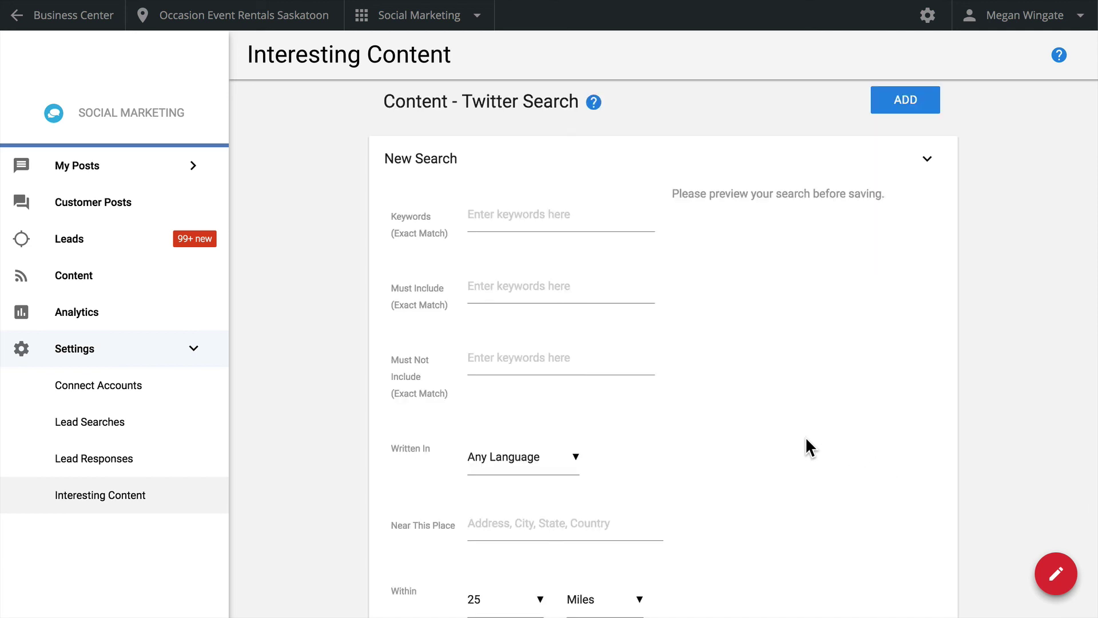
Filter the content to the Wedding category and view the share draft of "5 Beautiful Short Wedding Dresses for 2018" without posting it.
{"action": "left_click", "coordinate": [191, 286]}
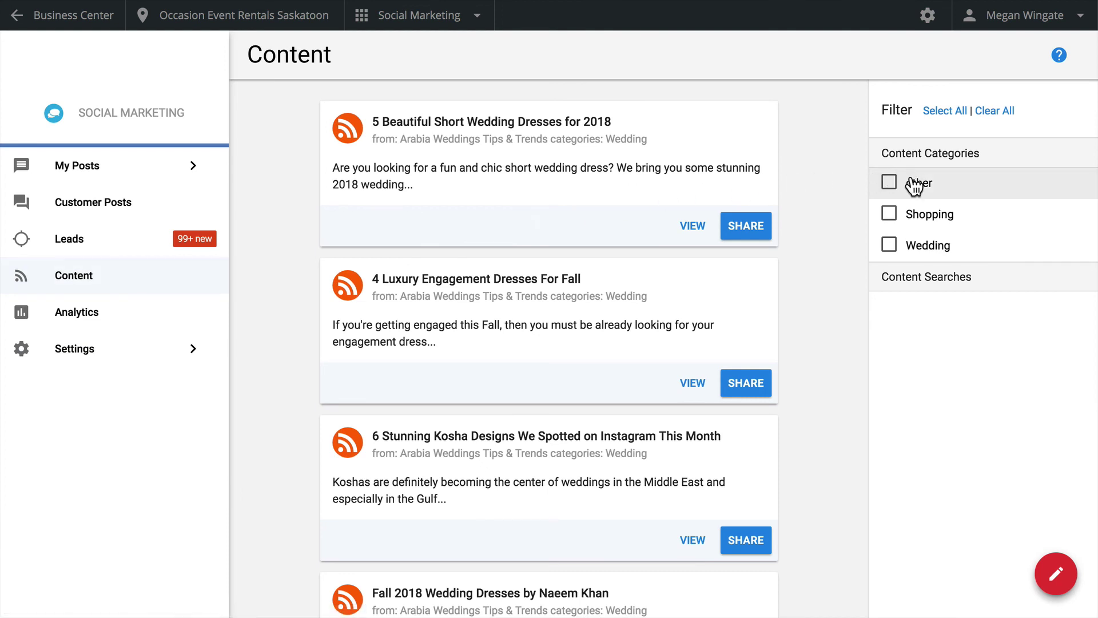
{"action": "left_click", "coordinate": [890, 247]}
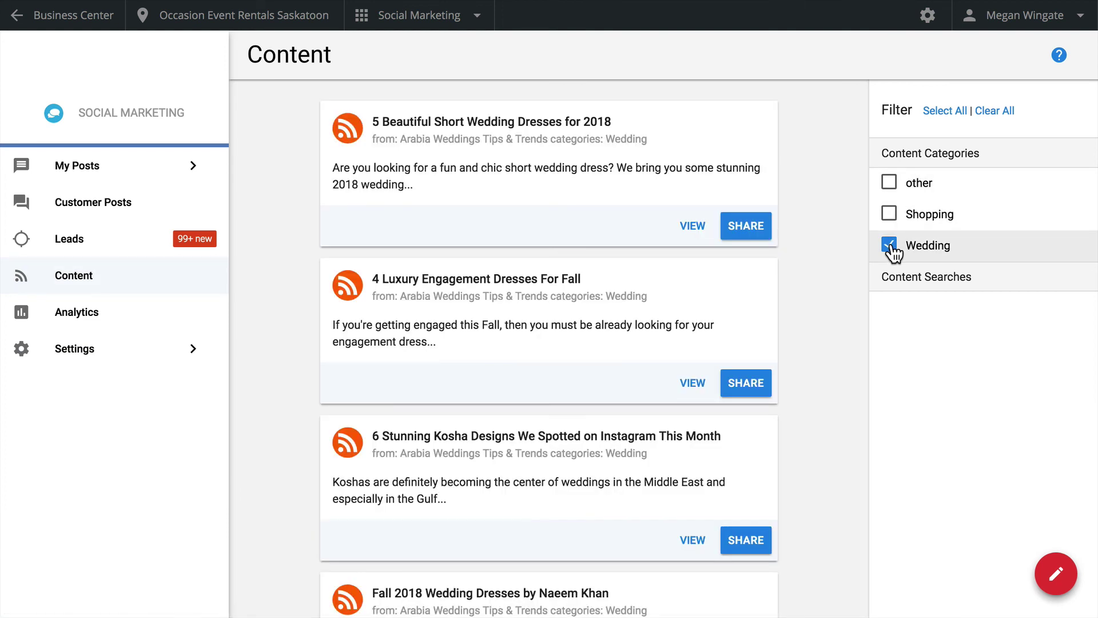
{"action": "left_click", "coordinate": [745, 228]}
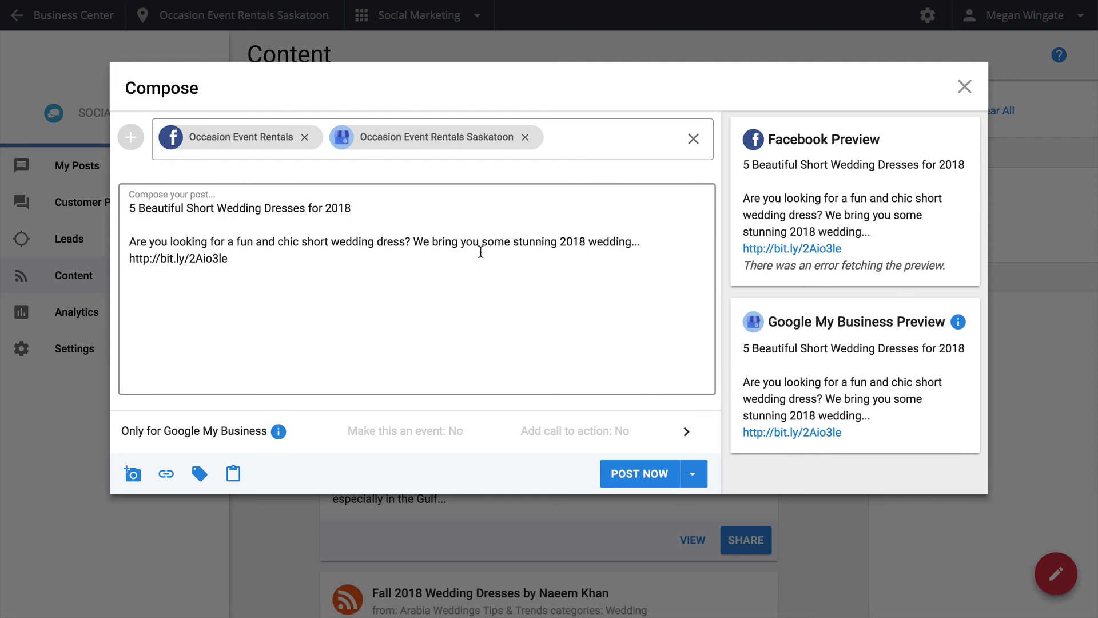
{"action": "left_click", "coordinate": [976, 87]}
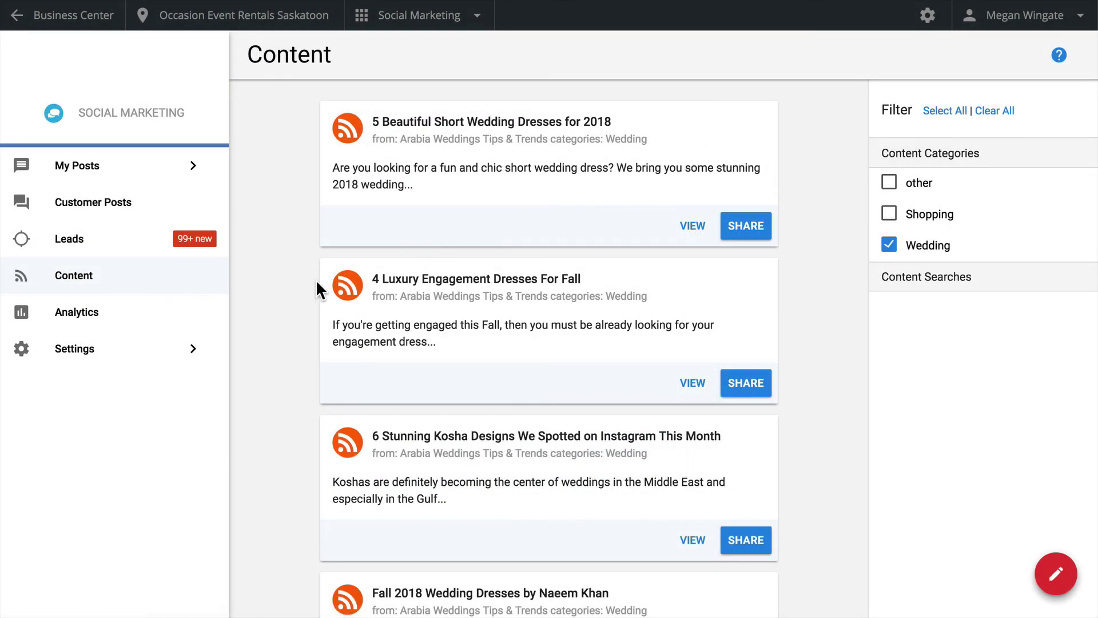
Open the Analytics page to examine the social audience charts.
{"action": "left_click", "coordinate": [120, 320]}
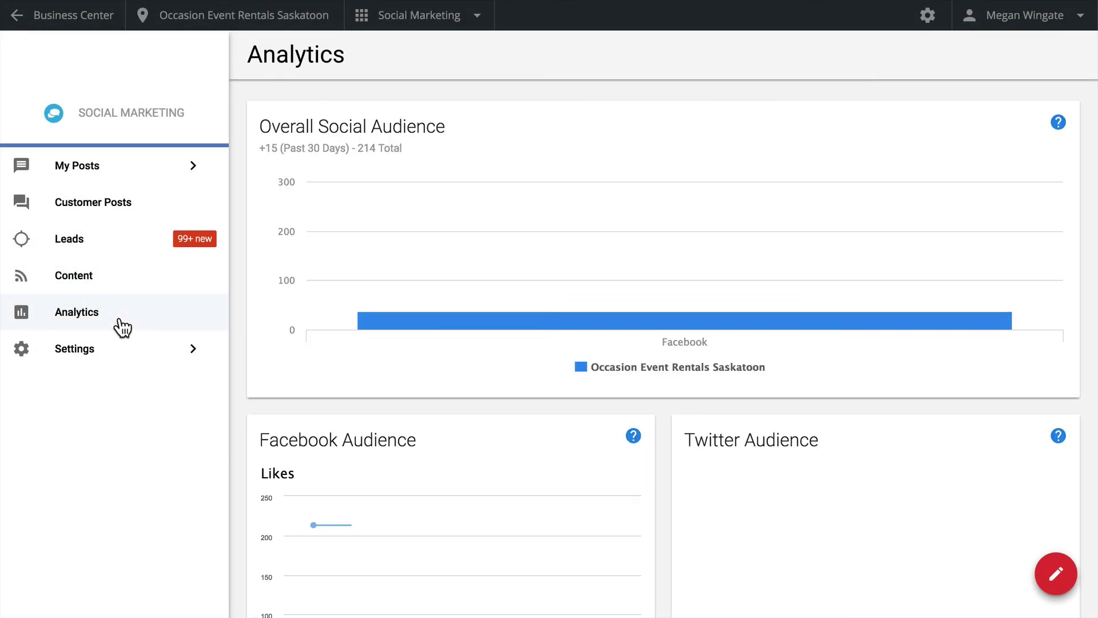